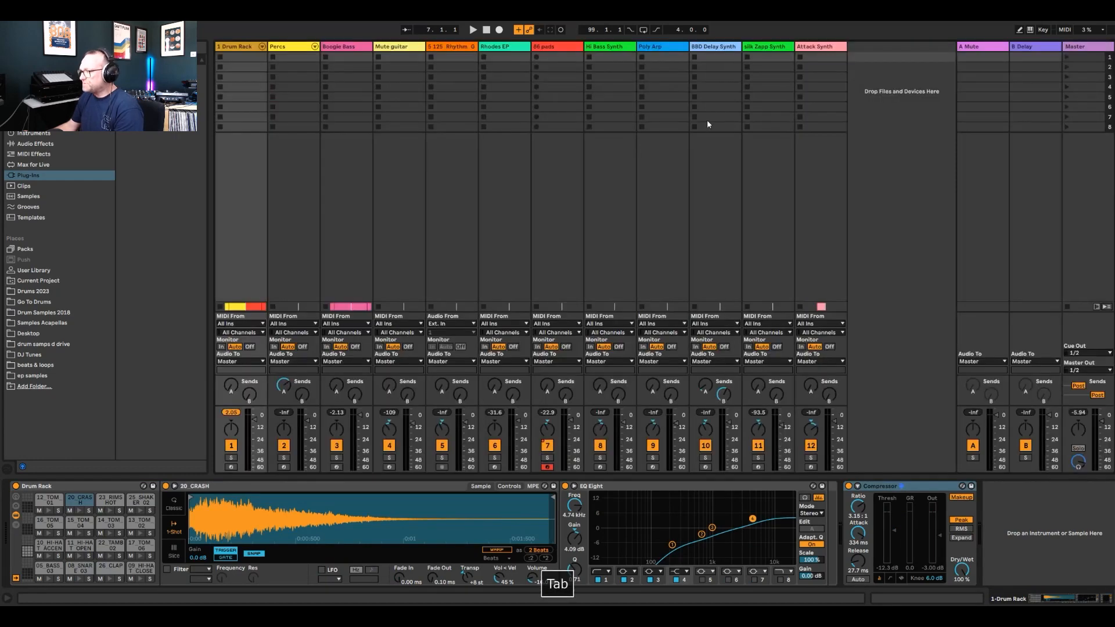
Unfold the Drum Rack track's individual chains in the mixer, then return to the arrangement and select the drum clip at bar 25
left_click(262, 47)
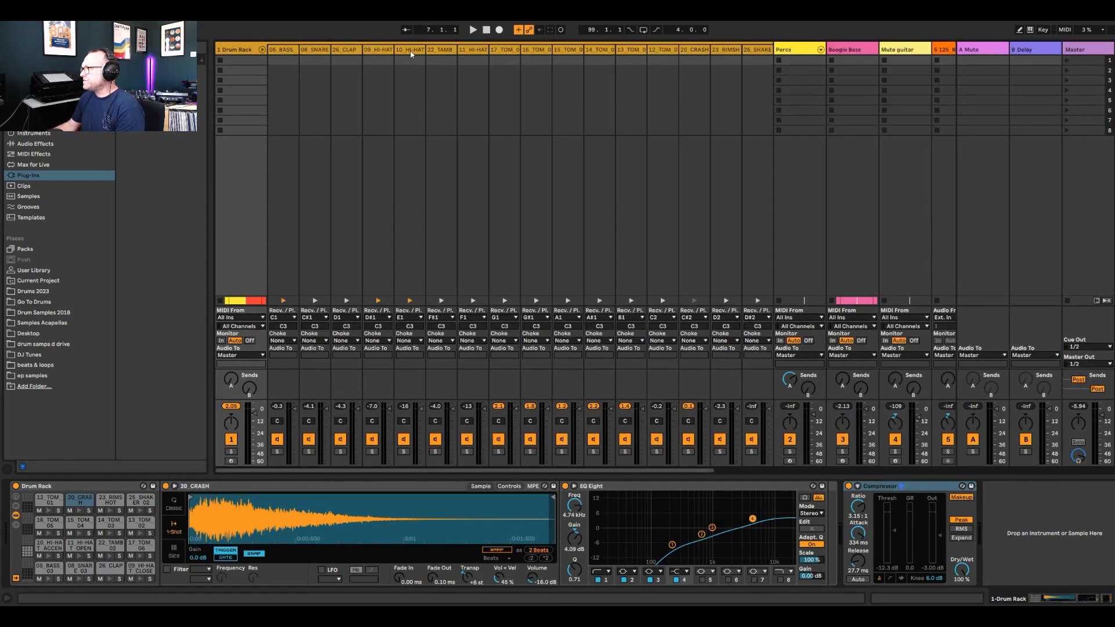
key("Tab")
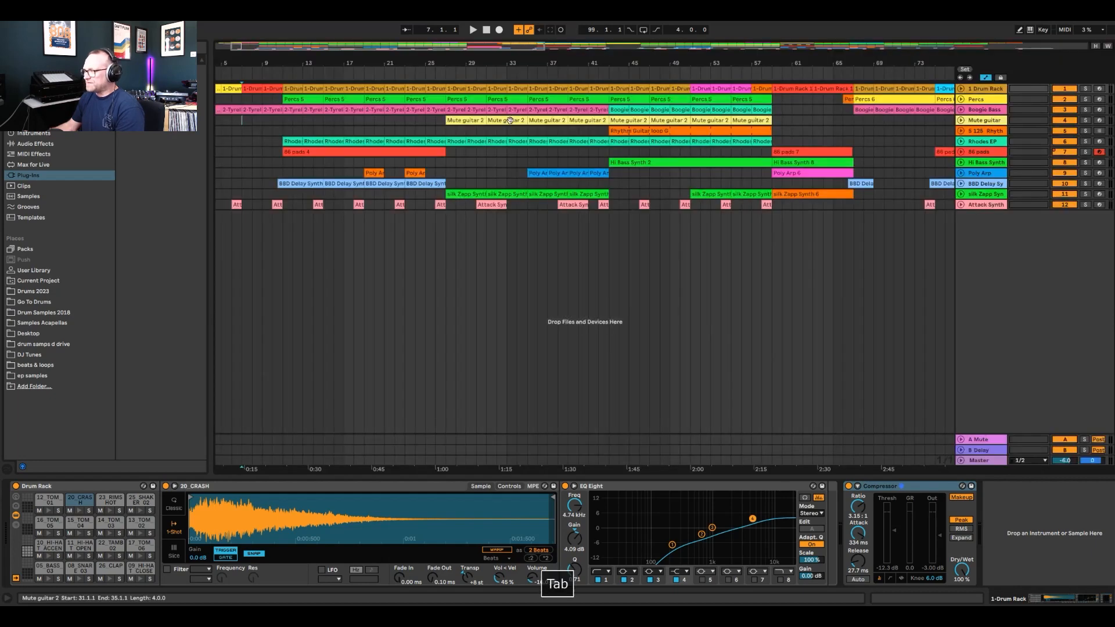
left_click(440, 90)
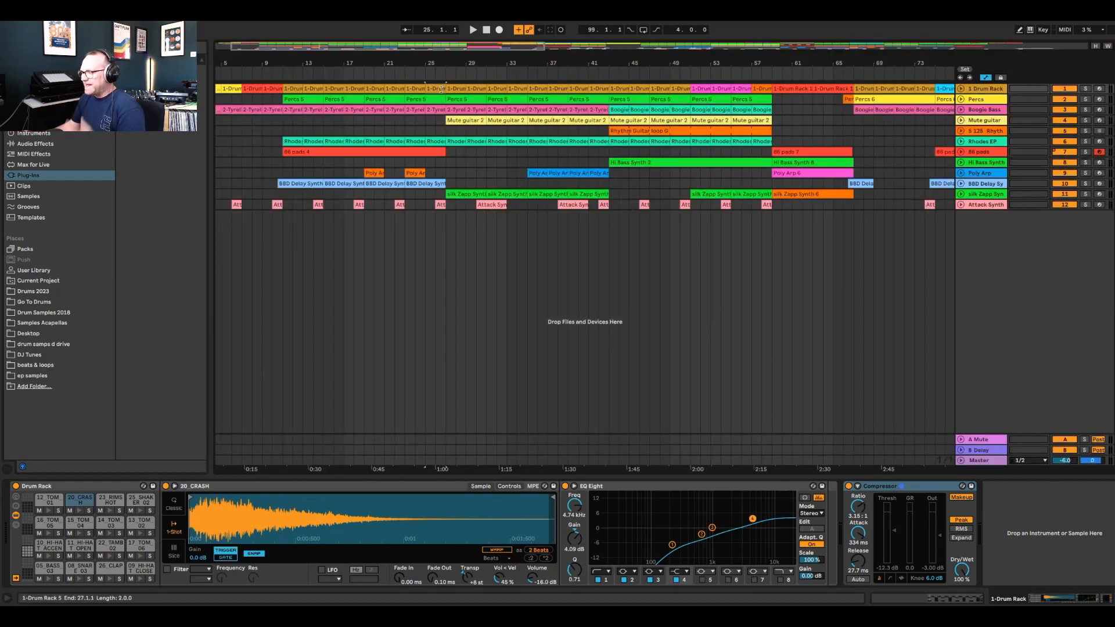
Examine the sample and effects on each Drum Rack pad, from the rimshot, crash, shaker and toms to the hi-hats, clap and snare
left_click(106, 500)
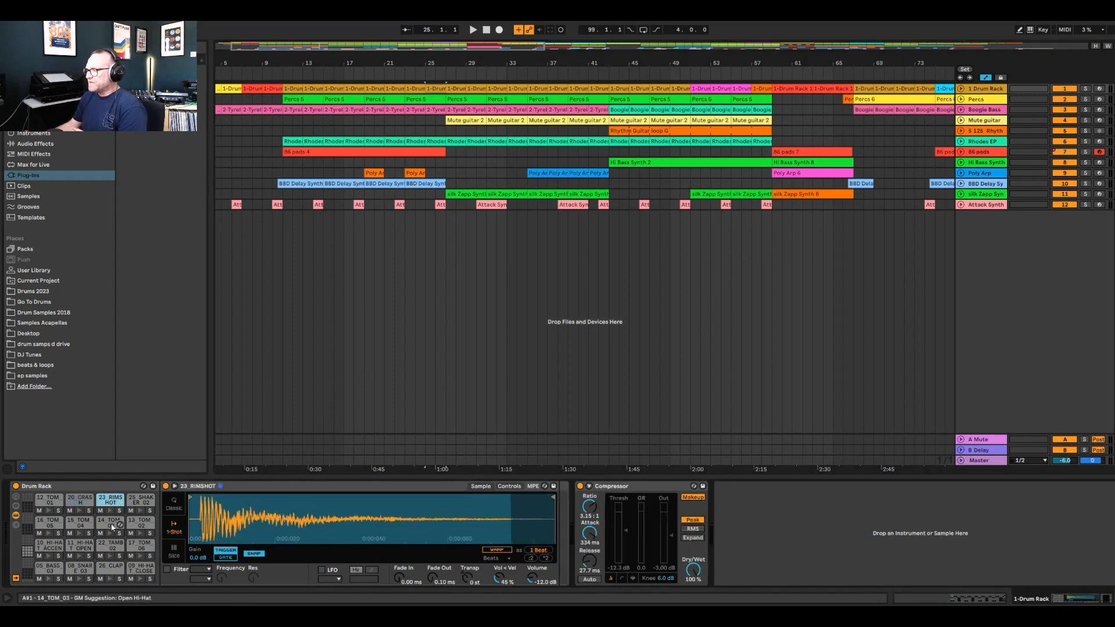
left_click(109, 523)
left_click(43, 503)
left_click(75, 503)
left_click(106, 502)
left_click(135, 504)
left_click(136, 524)
left_click(107, 524)
left_click(77, 524)
left_click(46, 524)
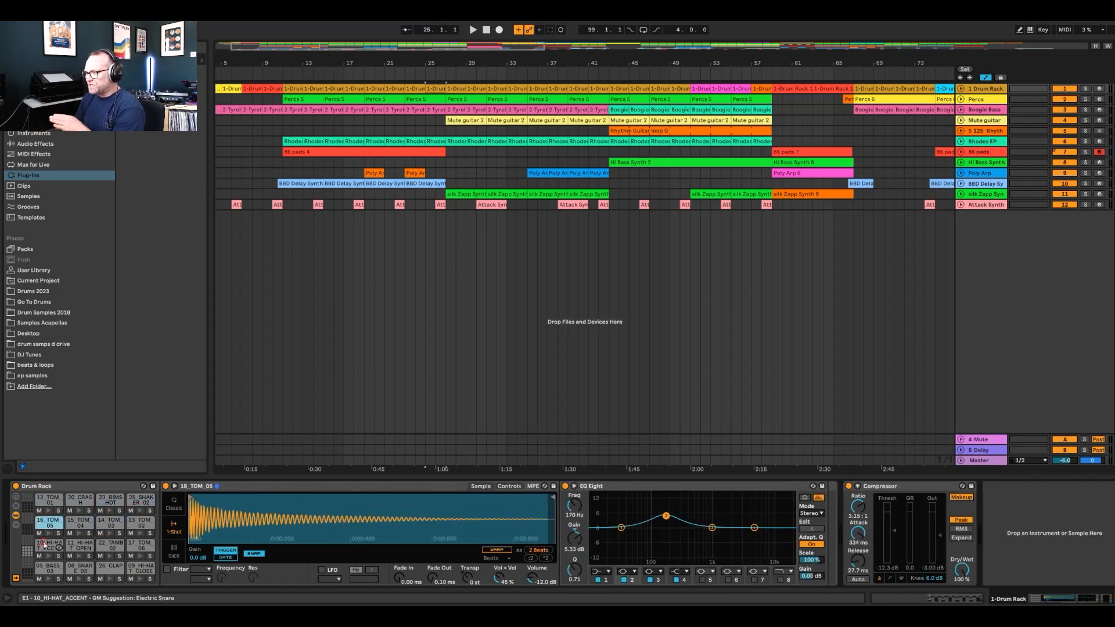
left_click(43, 545)
left_click(109, 545)
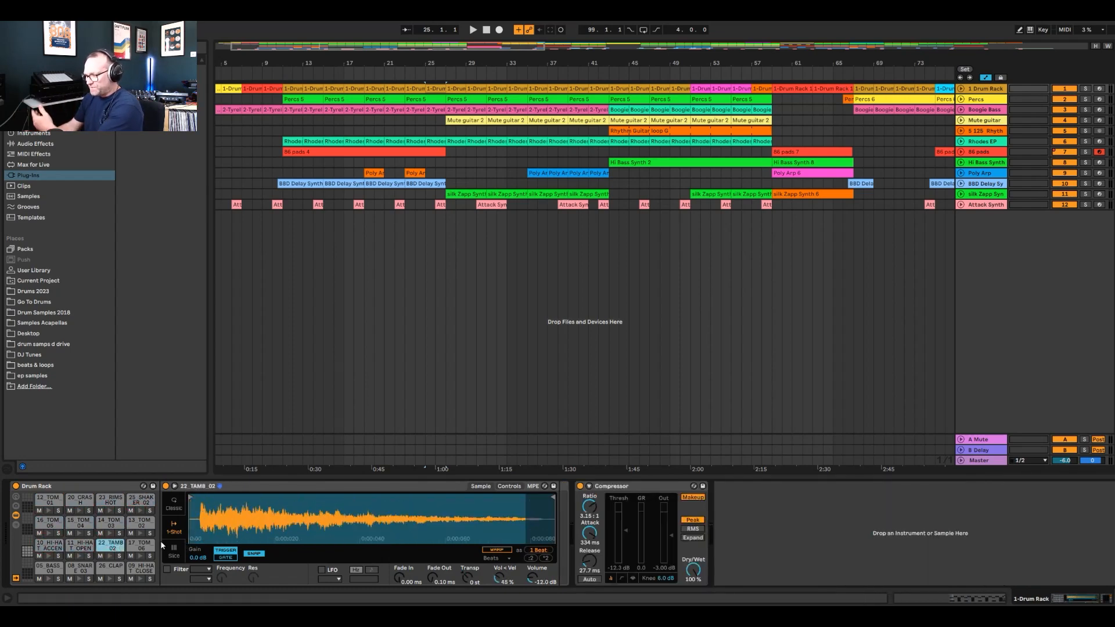
left_click(135, 545)
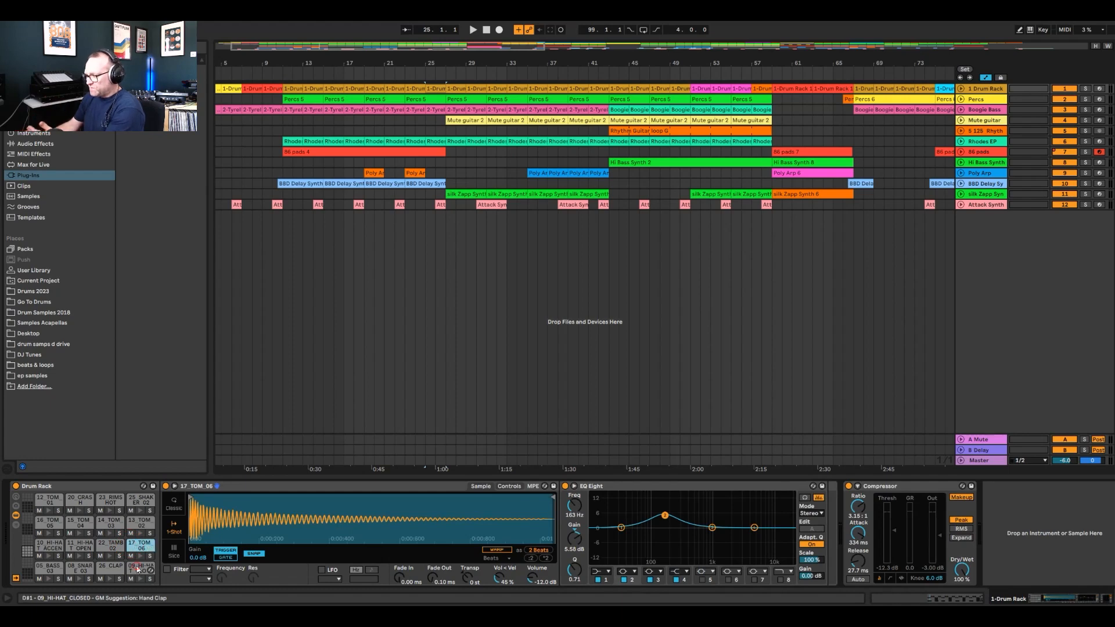
left_click(137, 567)
left_click(106, 567)
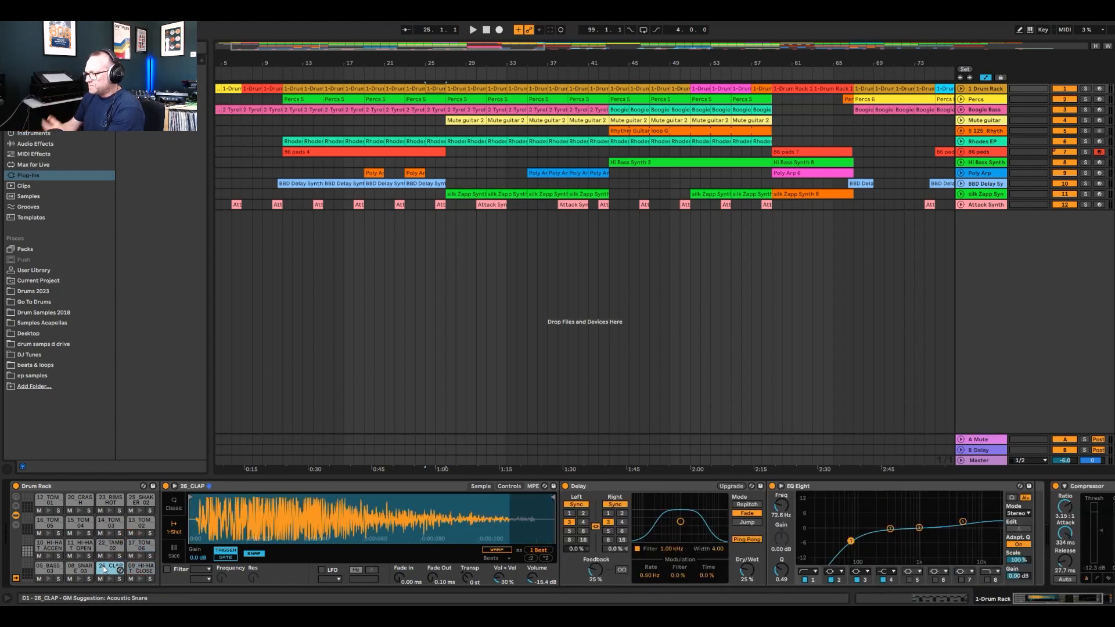
left_click(82, 571)
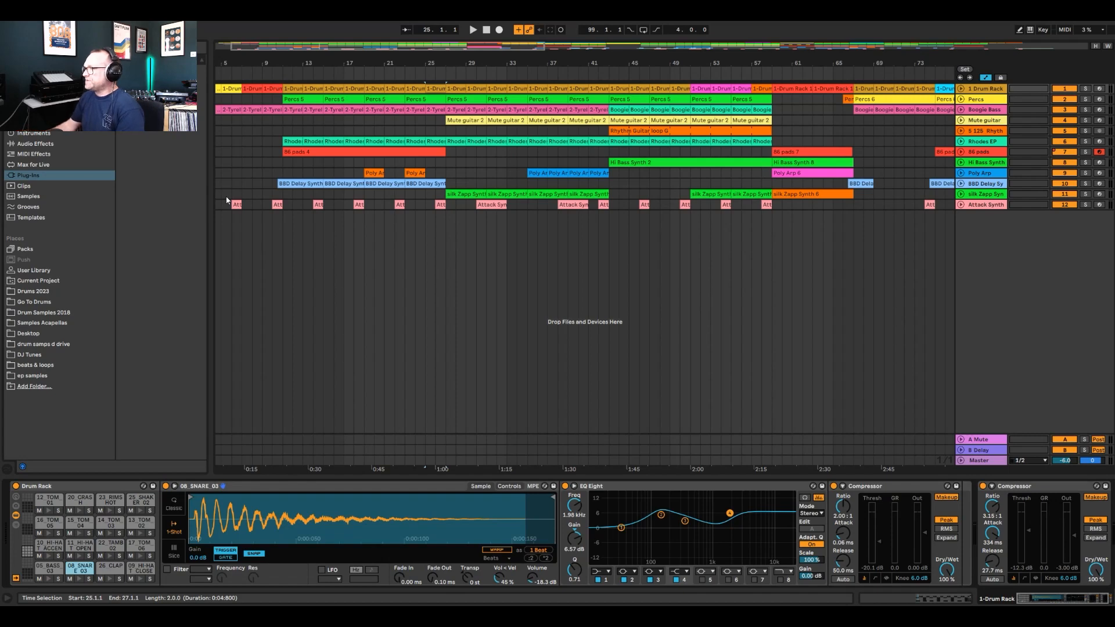
Solo the Drum Rack track and play the groove from bar 25
left_click_drag(272, 61, 292, 61)
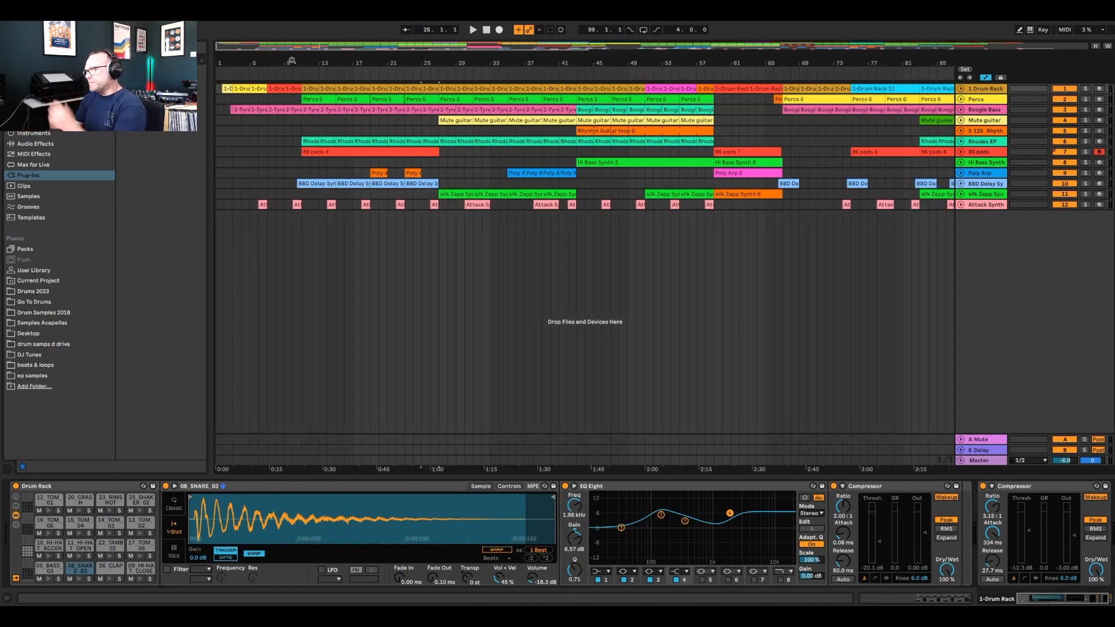
left_click(1085, 88)
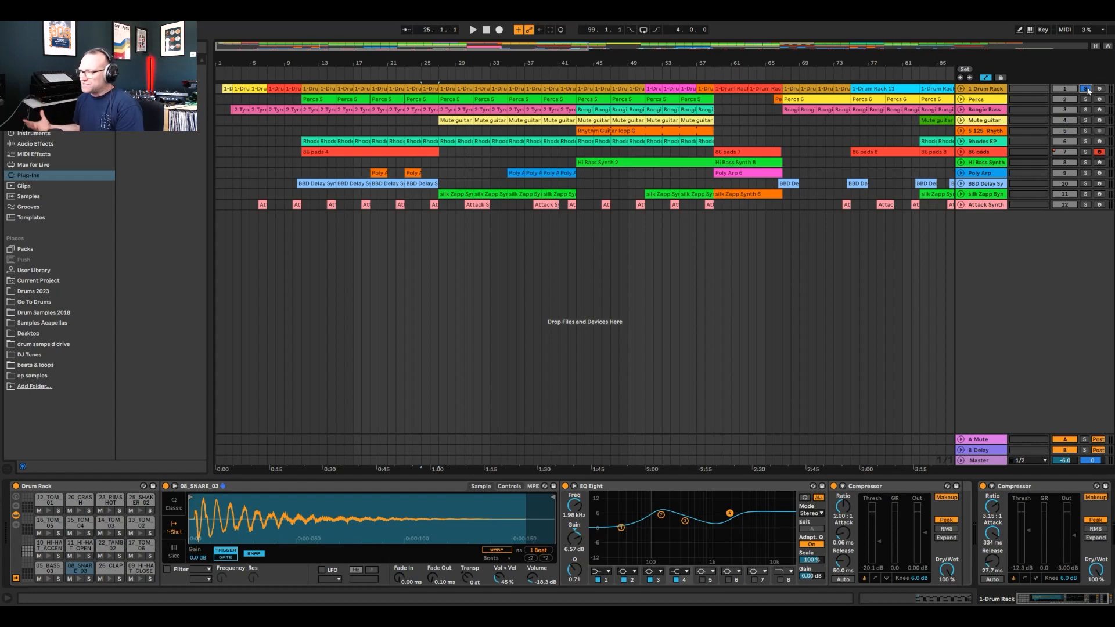
key("space")
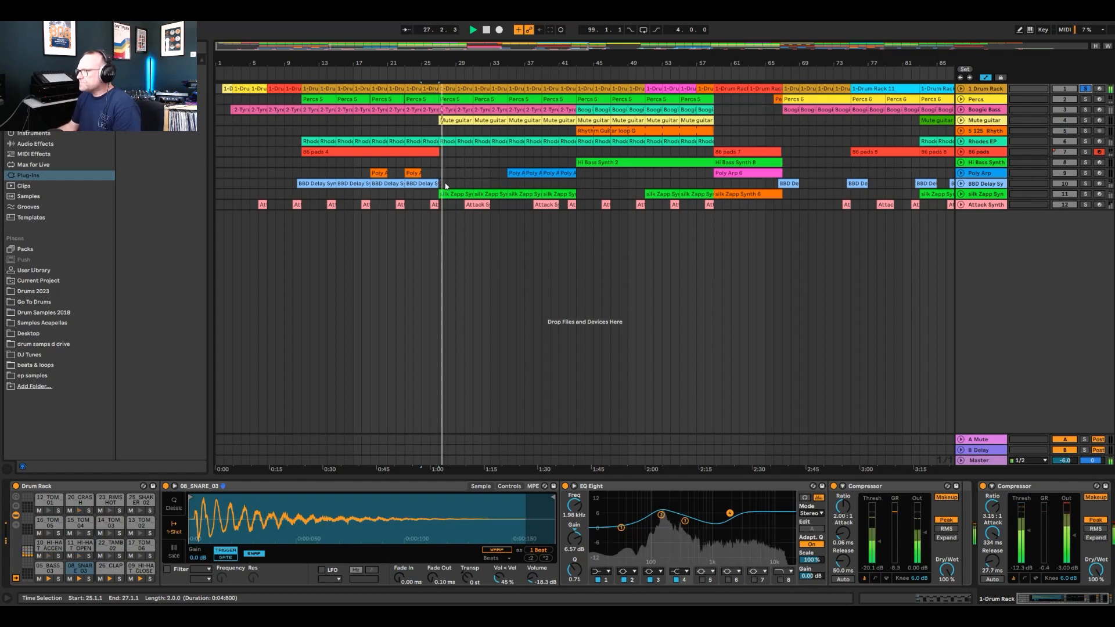
key("space")
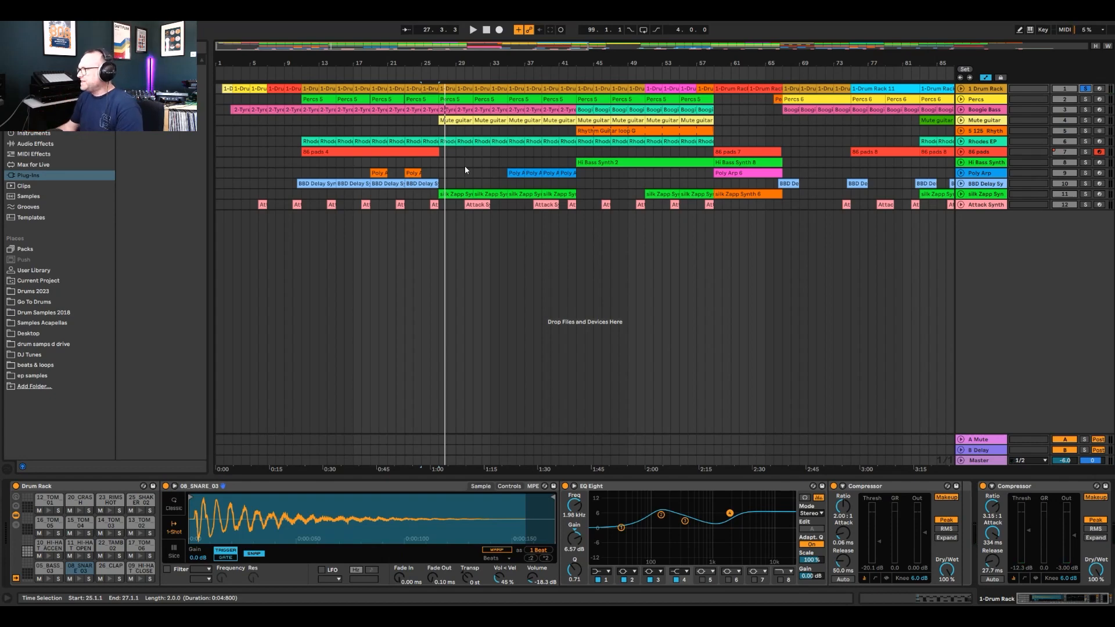
Play the soloed drums from bar 131 and unfold the Drum Rack track to view its note patterns across the whole arrangement
left_click_drag(795, 62, 579, 45)
left_click(719, 115)
left_click_drag(813, 62, 619, 60)
left_click(764, 100)
key("space")
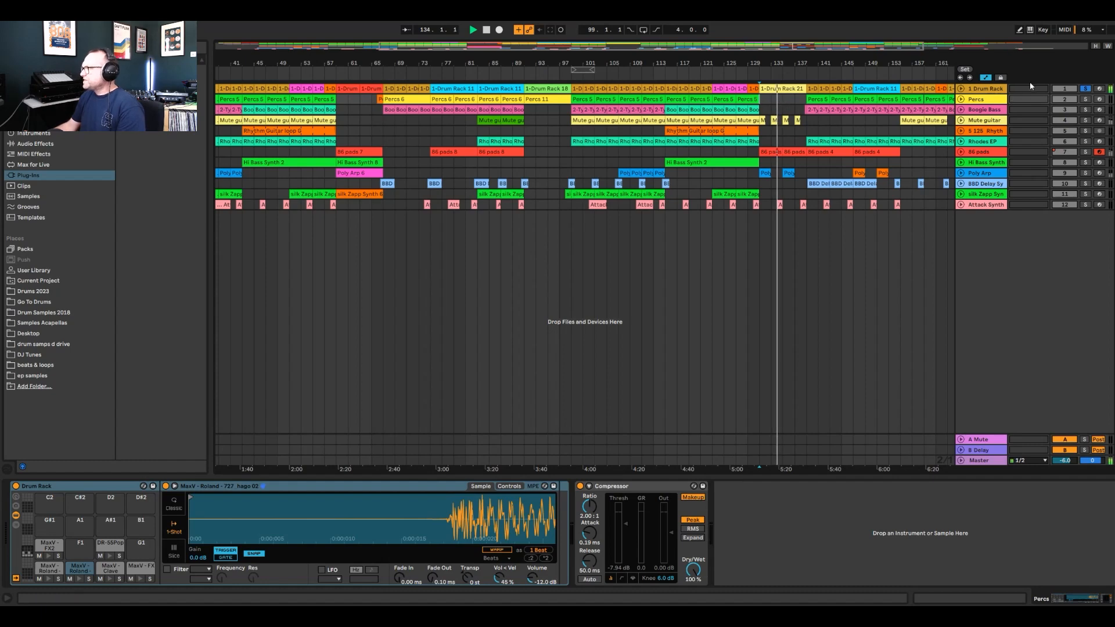
left_click(961, 89)
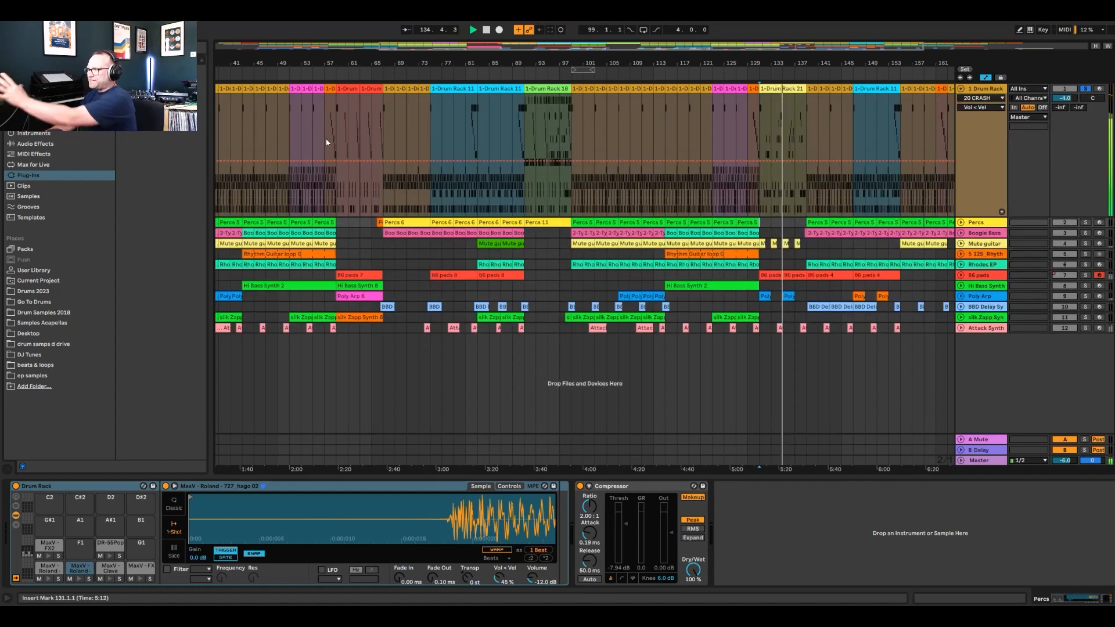
left_click_drag(449, 63, 449, 32)
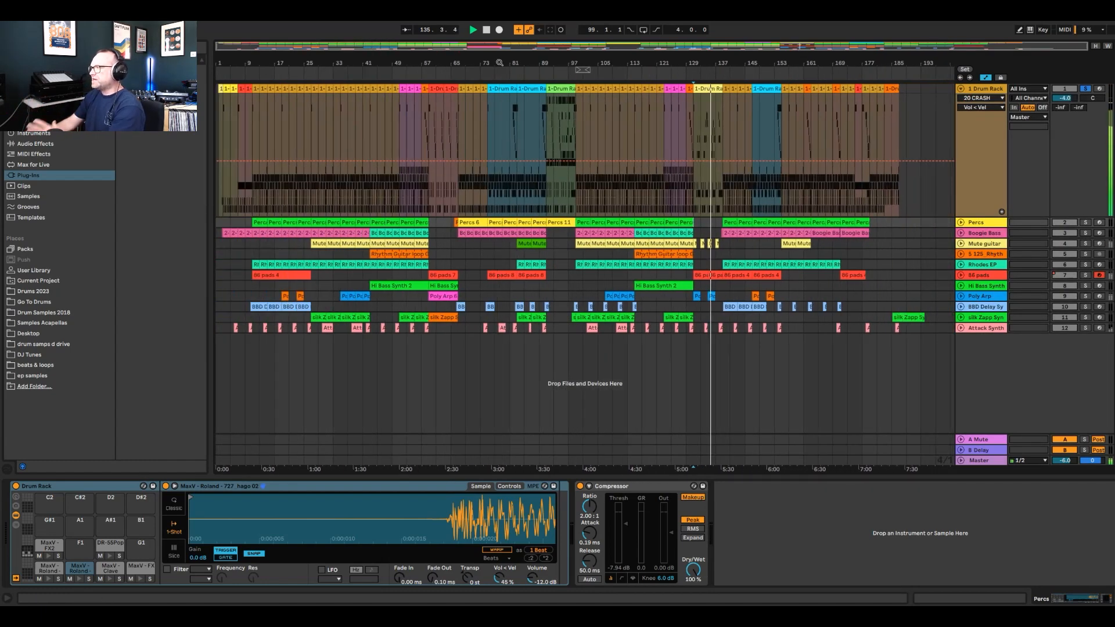
key("space")
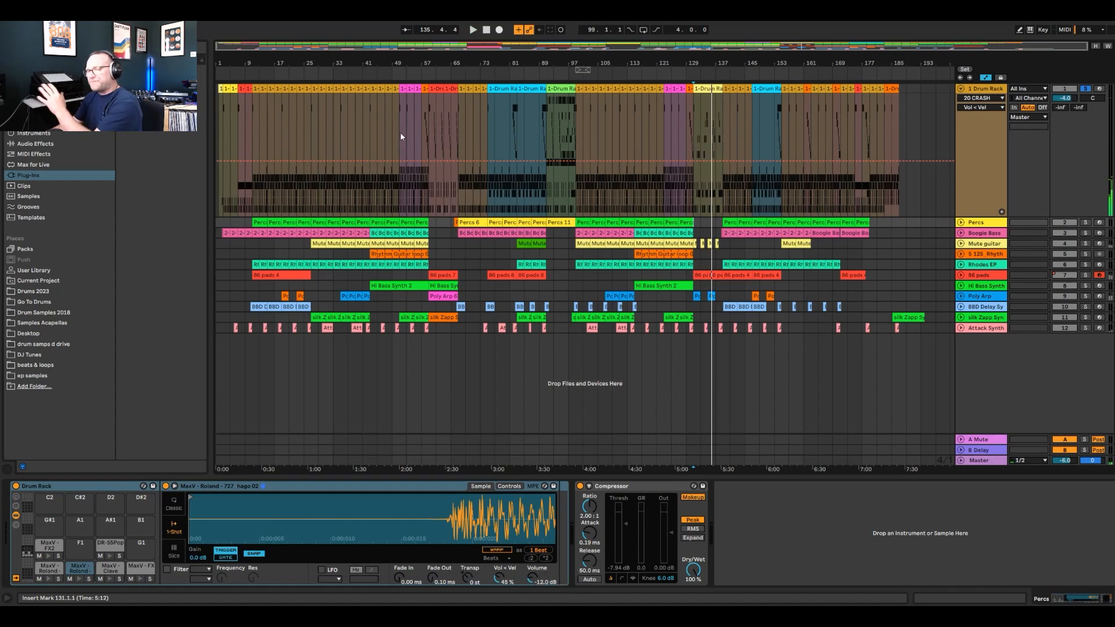
Play the drum variation from bar 53 and the fill from about bar 57, then fold the Drum Rack track
left_click(406, 138)
key("space")
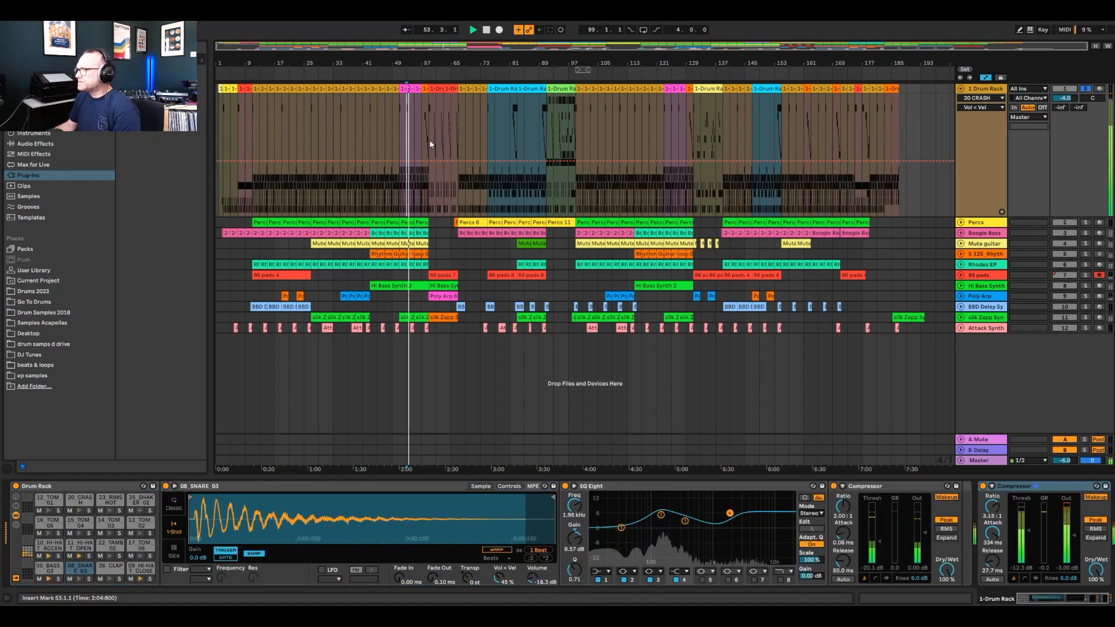
left_click(424, 144)
key("space")
key("space")
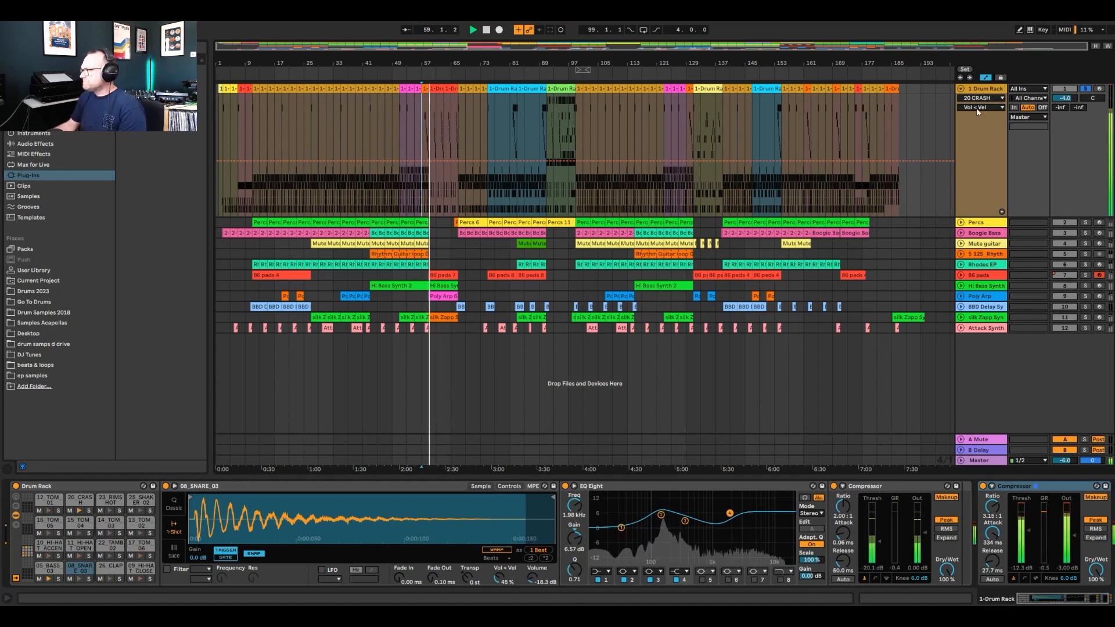
key("space")
left_click(961, 90)
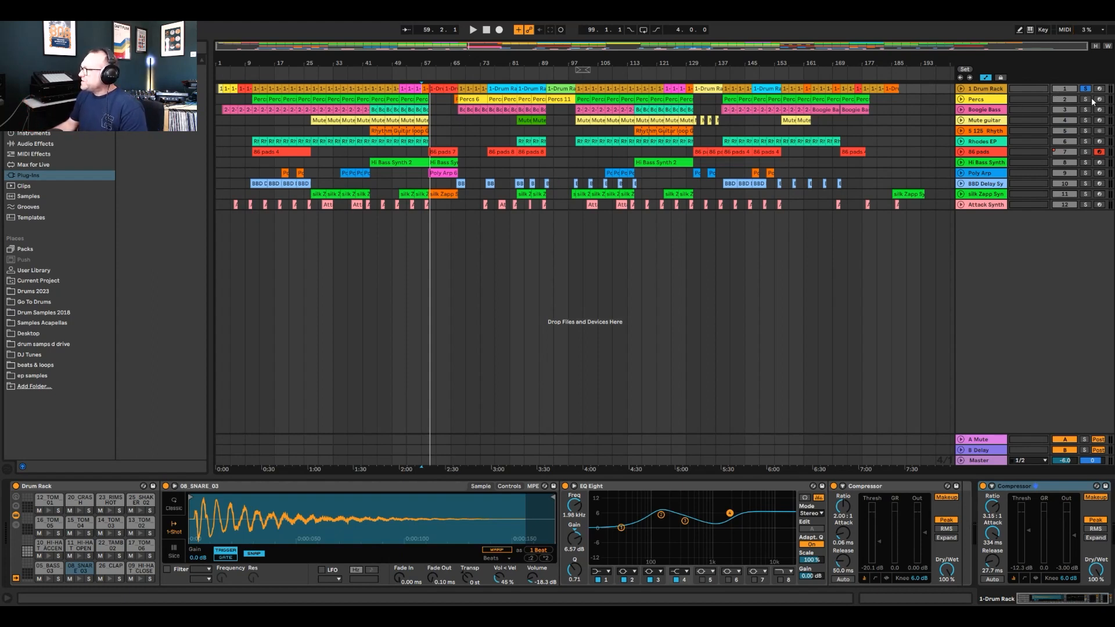
Add the Percs track to the solo, unfold it, and play from bar 99 and from the Percs 11 clip
left_click(577, 109)
key("space")
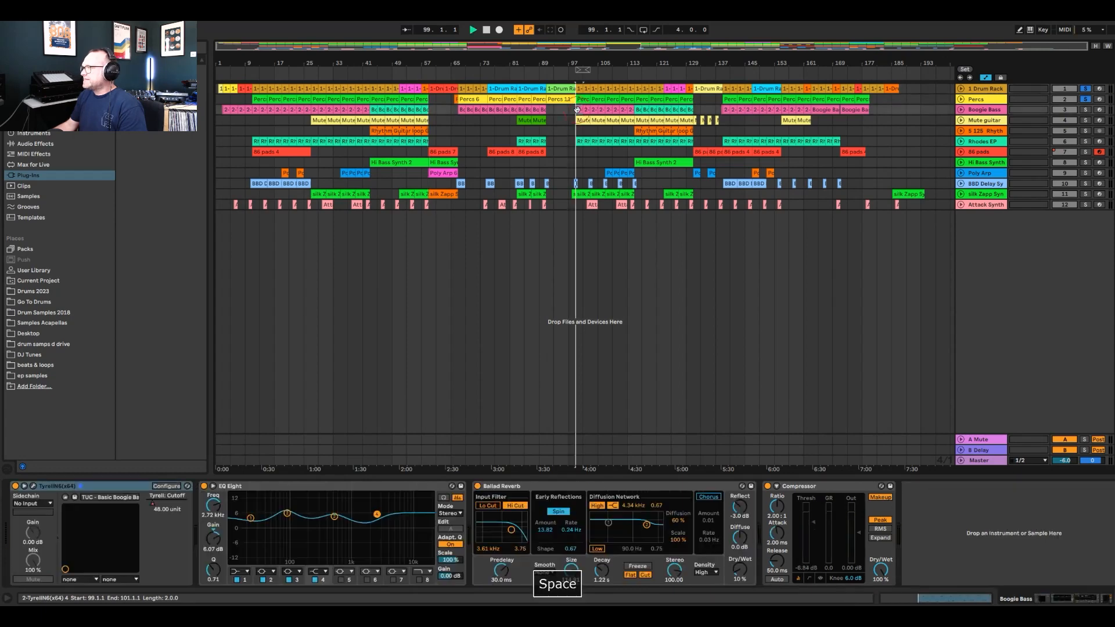
left_click(962, 100)
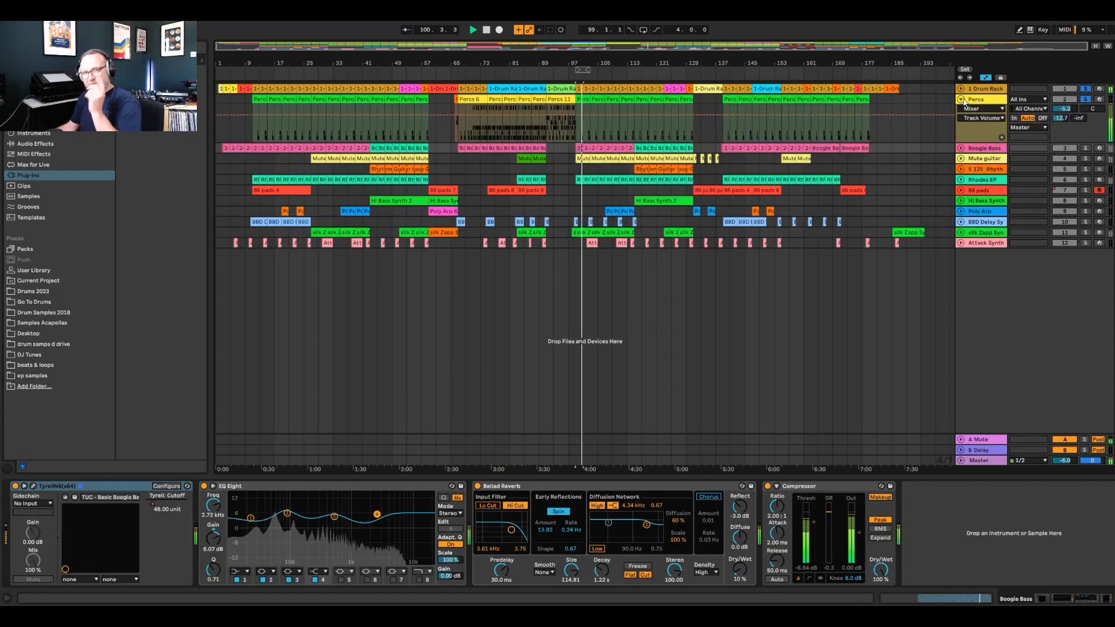
key("space")
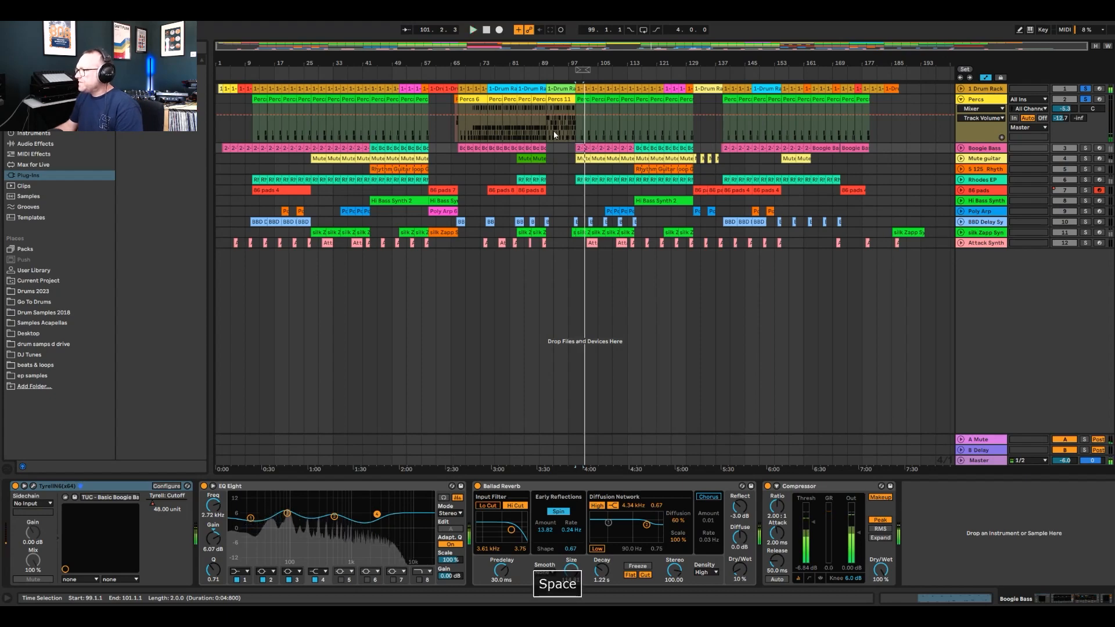
left_click(553, 135)
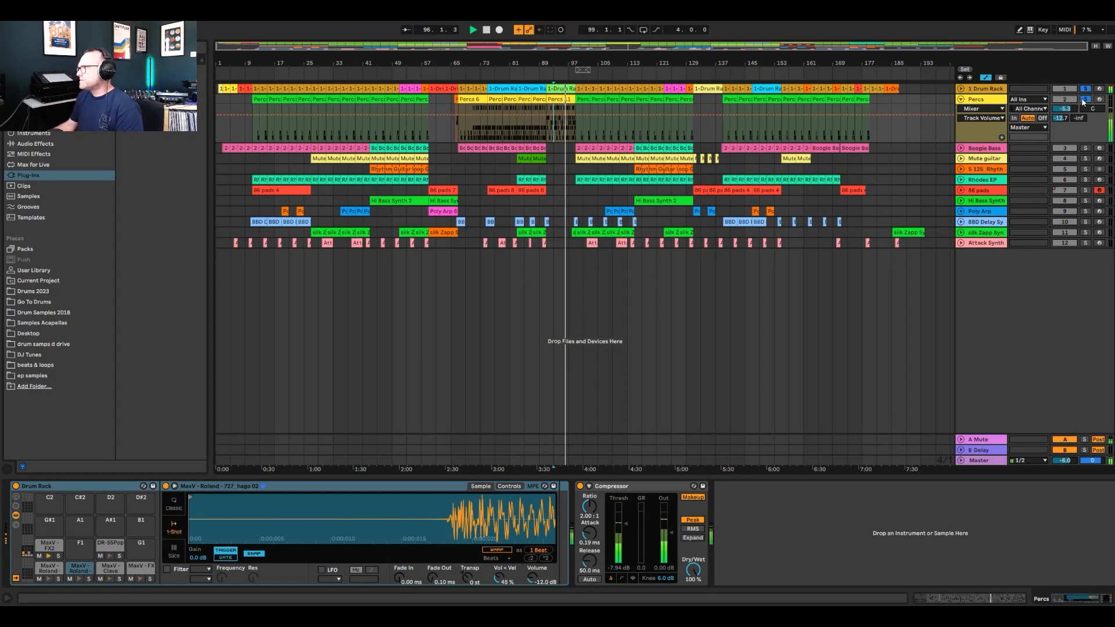
Add the Boogie Bass track to the soloed drums and percussion and play from bar 99
left_click(1086, 148, "ctrl")
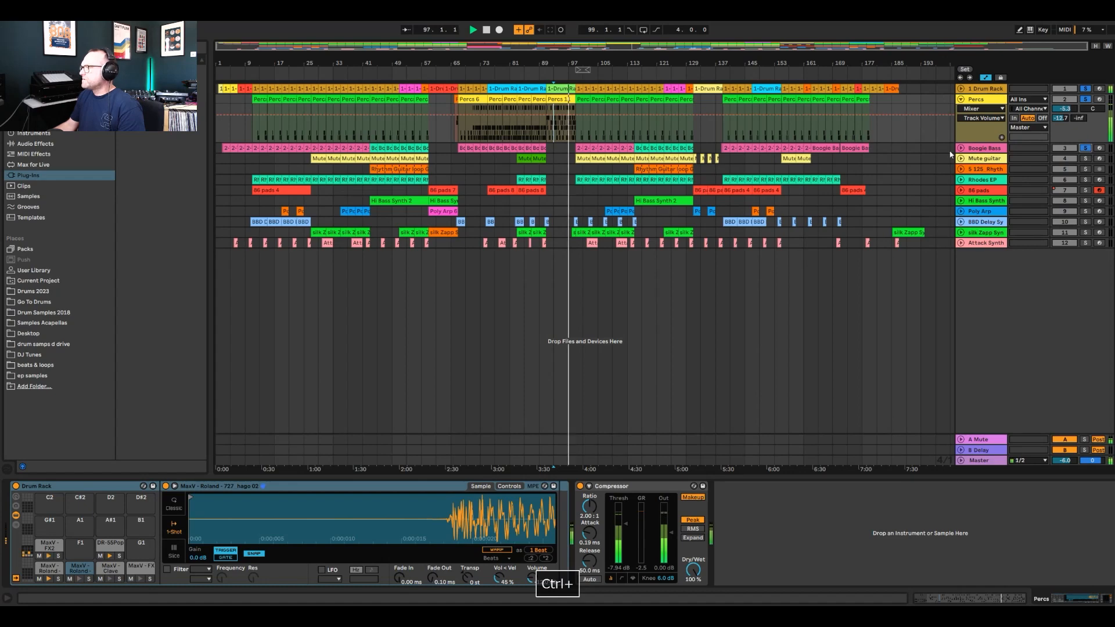
left_click(575, 156)
key("space")
key("space")
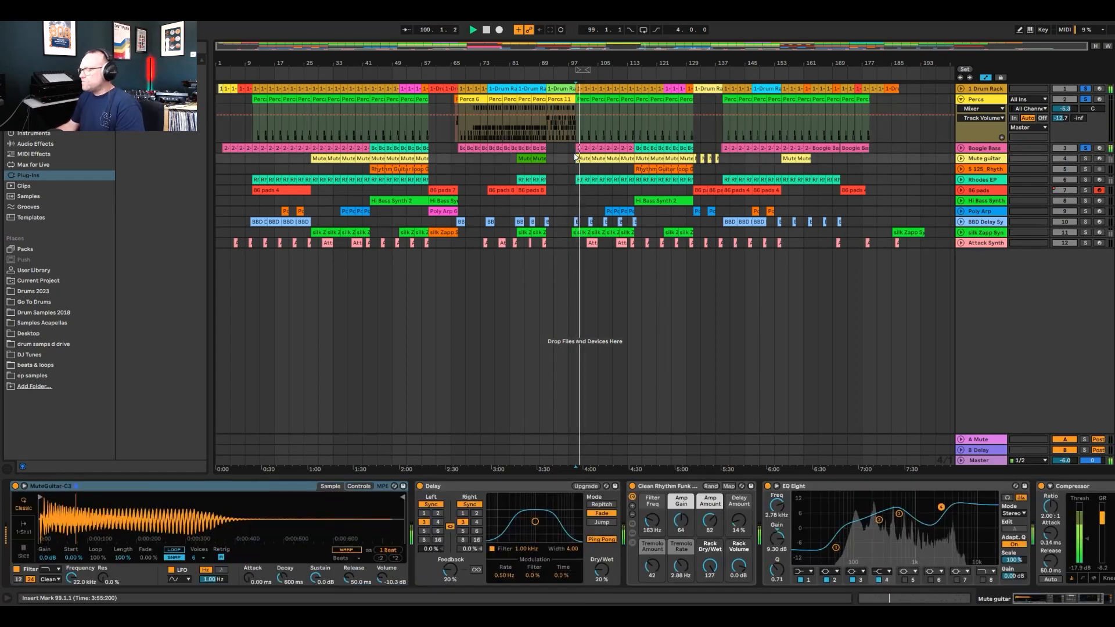
key("space")
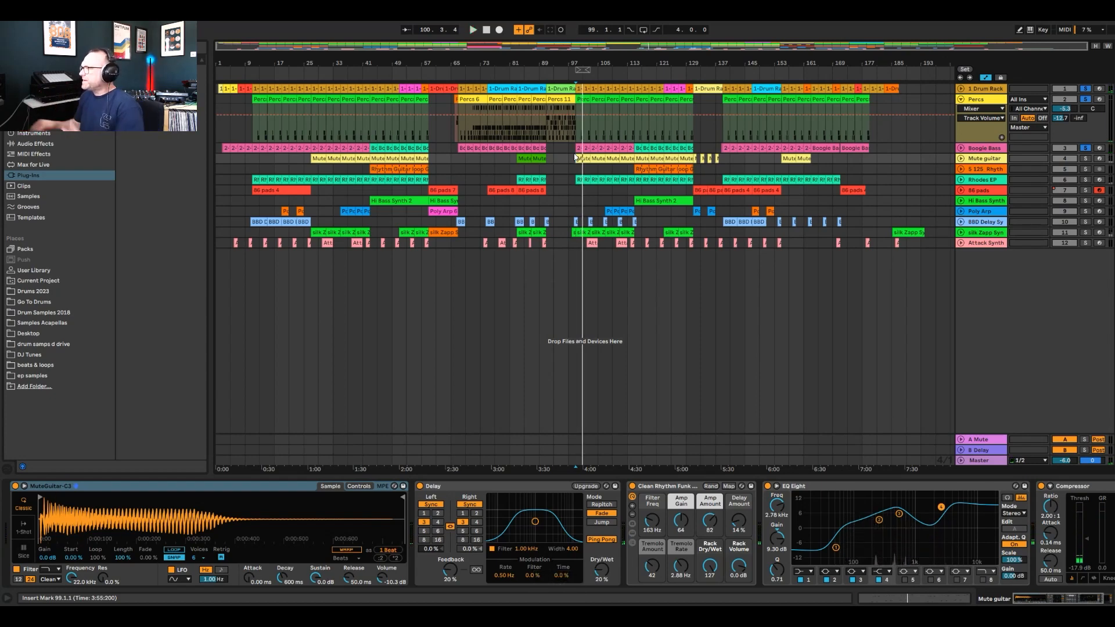
Add the Rhodes EP track to the solo and play the section from bar 99
left_click(1085, 179, "ctrl")
key("space")
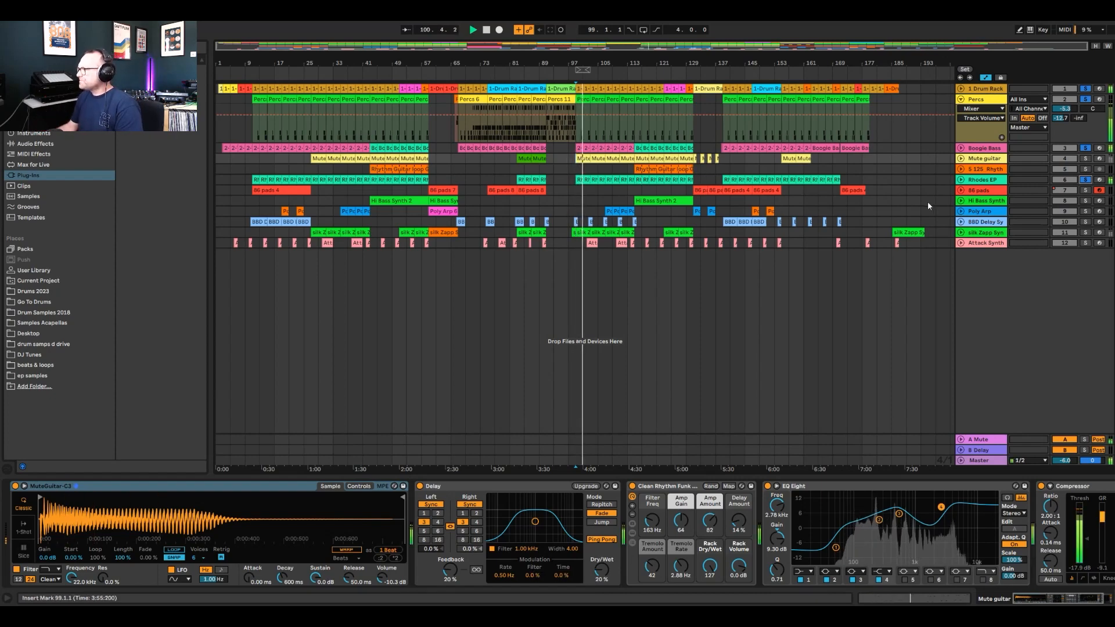
key("space")
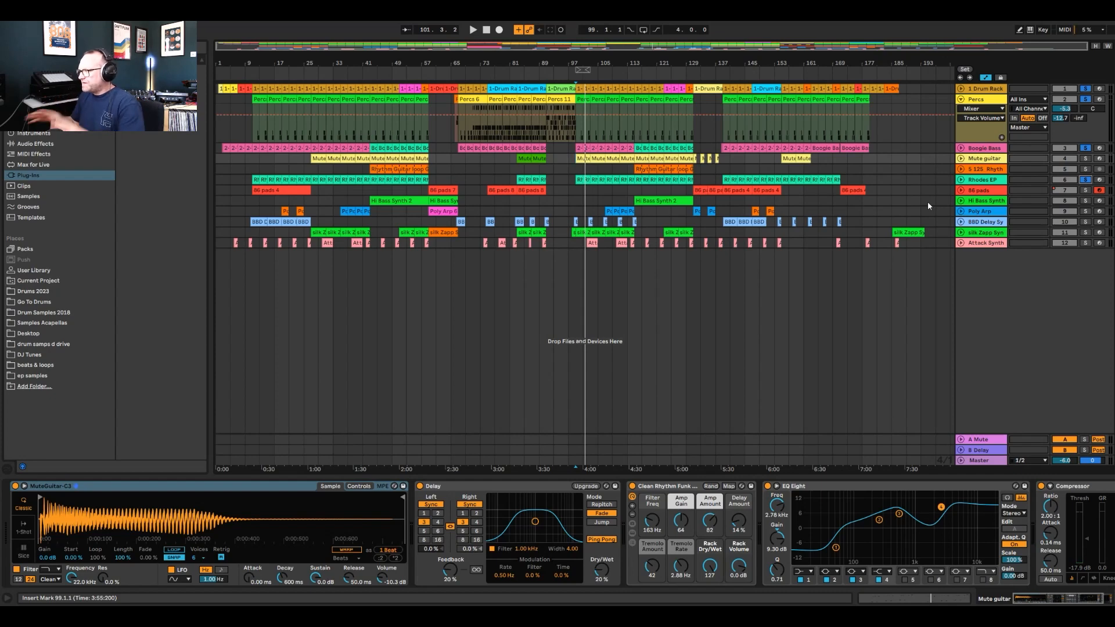
Add the Mute guitar track to the soloed tracks and play from bar 99
left_click(1084, 159, "ctrl")
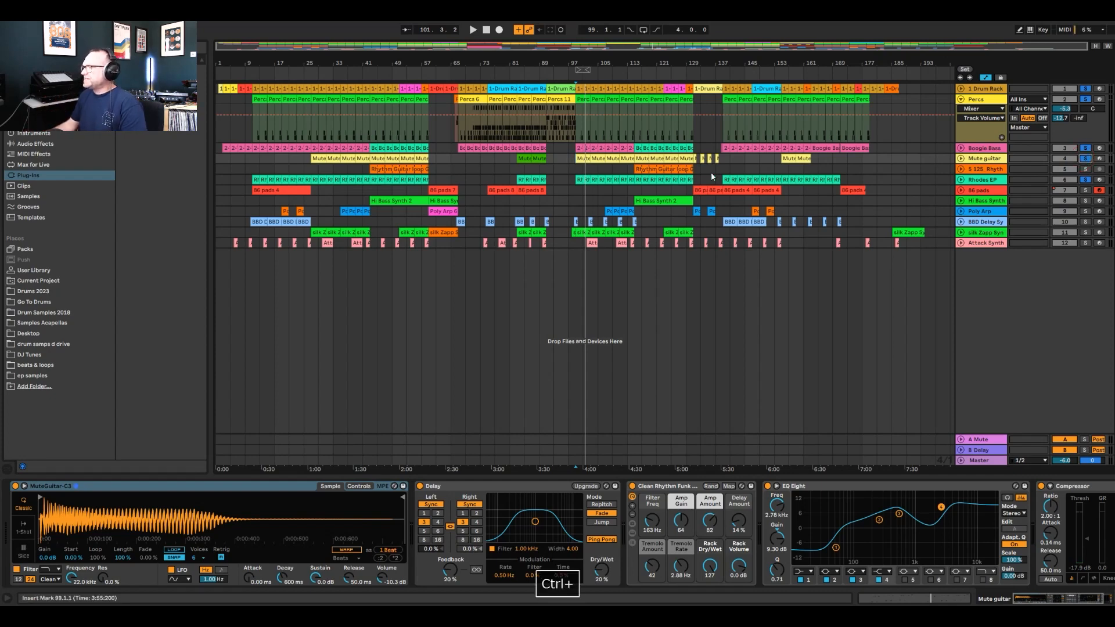
left_click(578, 161)
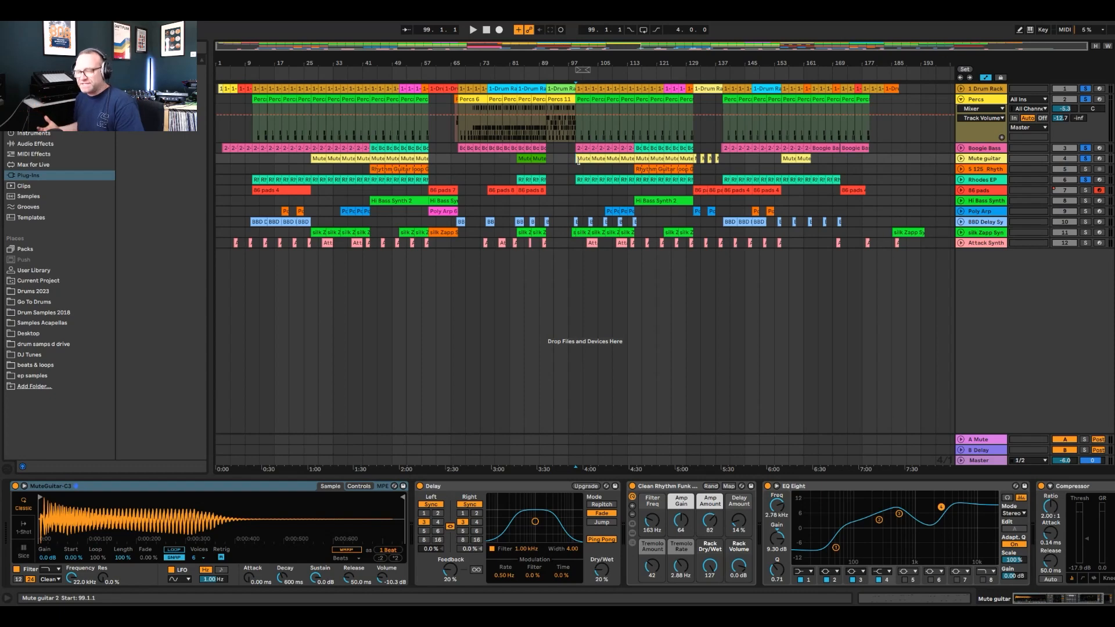
key("space")
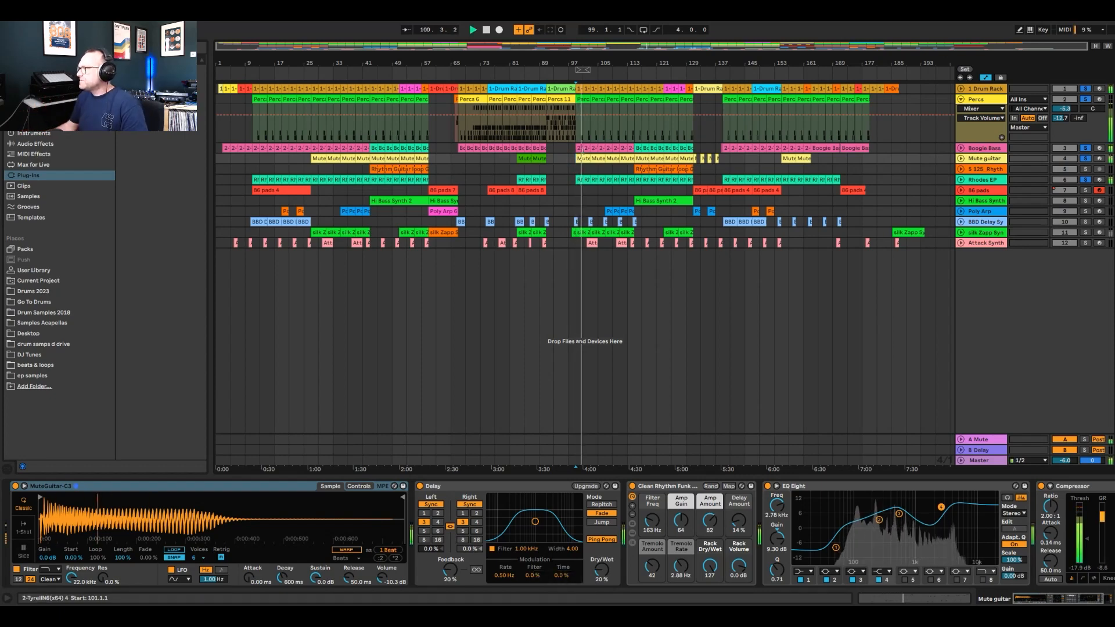
key("space")
Solo only the Mute guitar track, play it from bar 99, and unfold its track lane
left_click(1084, 159)
key("space")
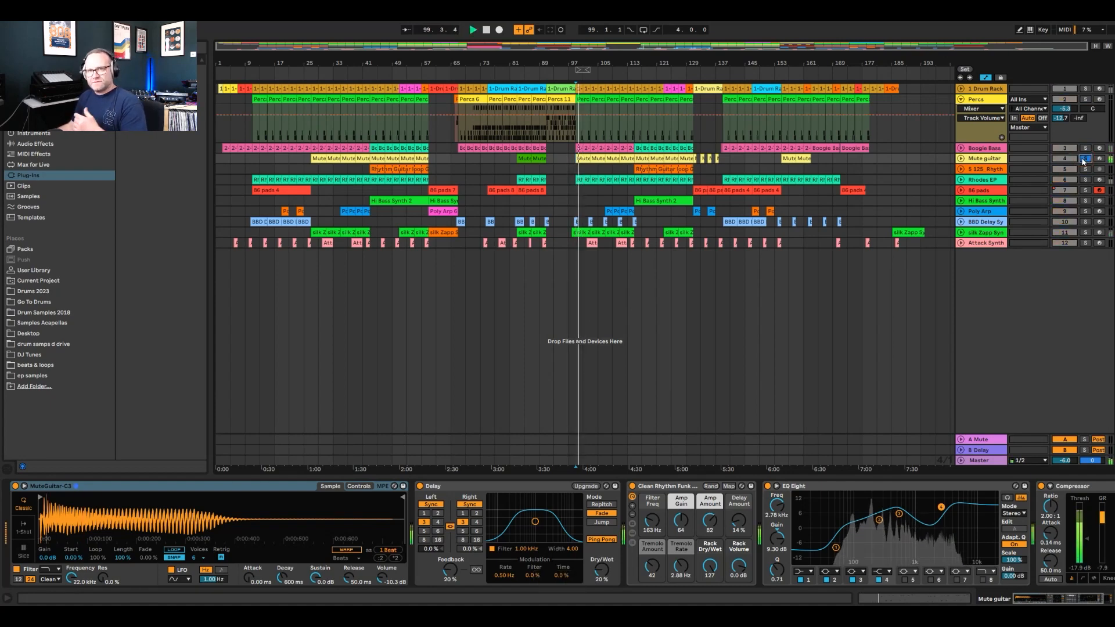
left_click(961, 159)
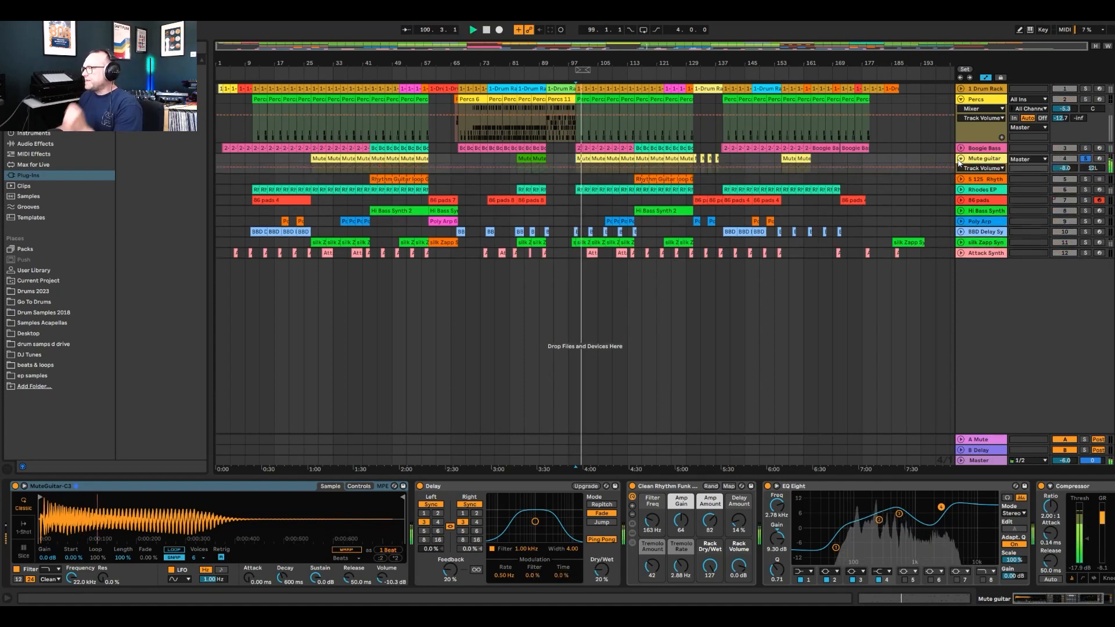
key("space")
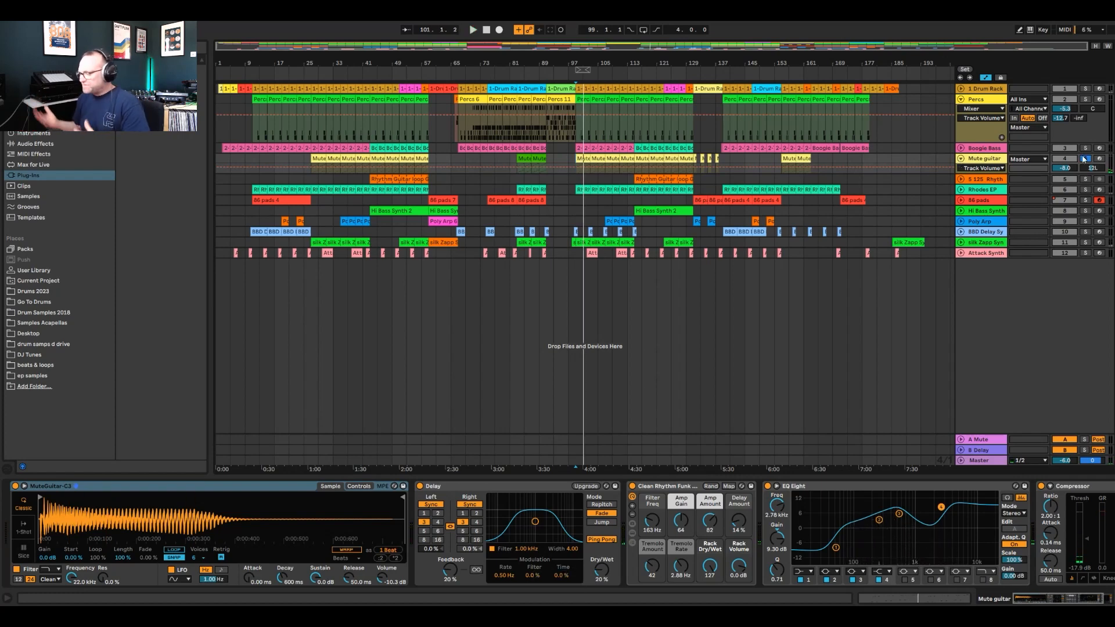
Add the rhythm guitar track to the soloed Mute guitar and play both from bar 115
left_click(1086, 179, "ctrl")
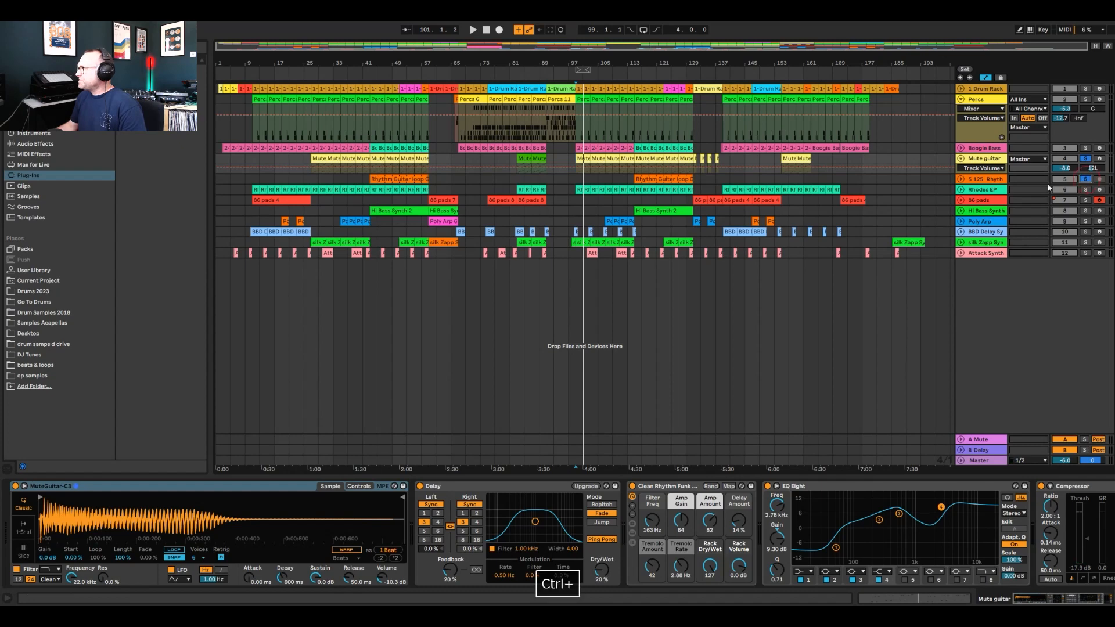
left_click(633, 180)
key("space")
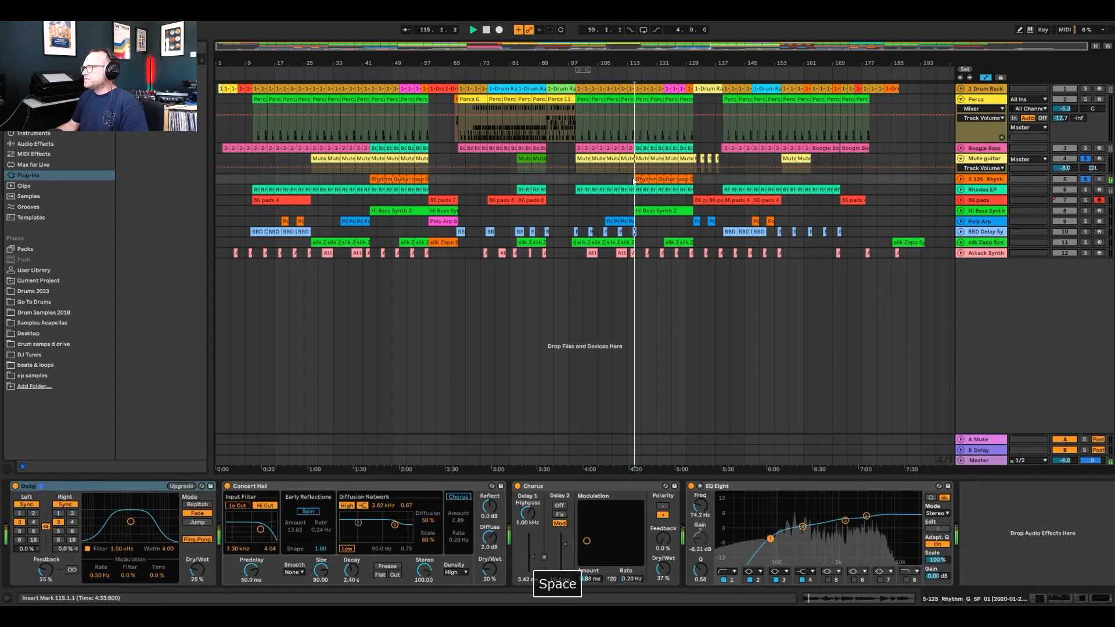
During playback, add the Boogie Bass, Percs, Drum Rack and Rhodes EP tracks to the soloed guitars, then stop
left_click(1085, 148, "ctrl")
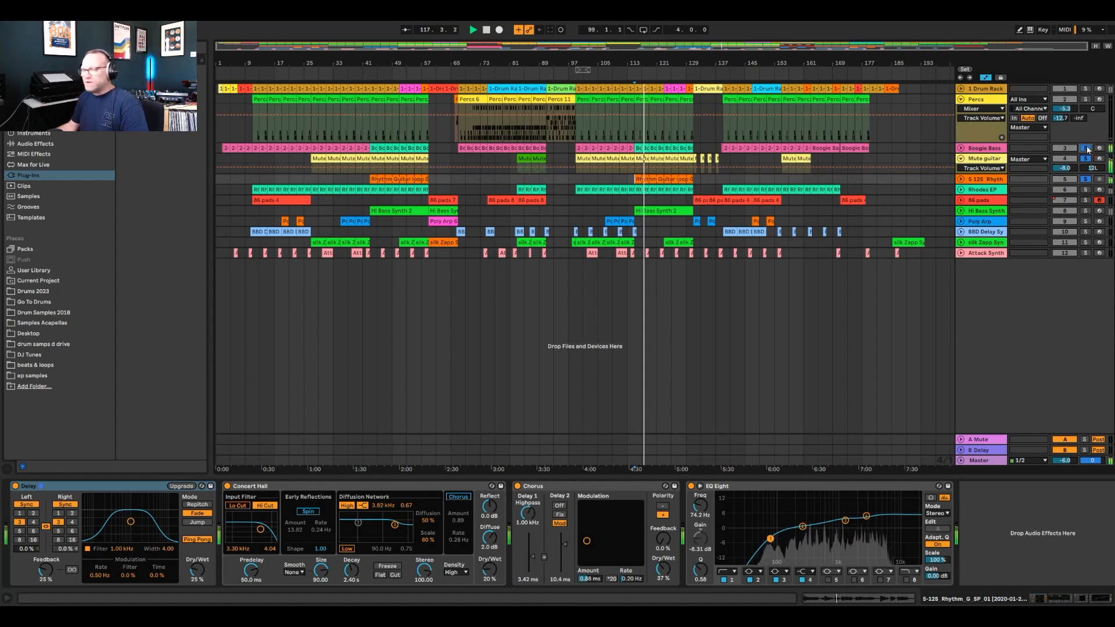
left_click(1086, 97, "ctrl")
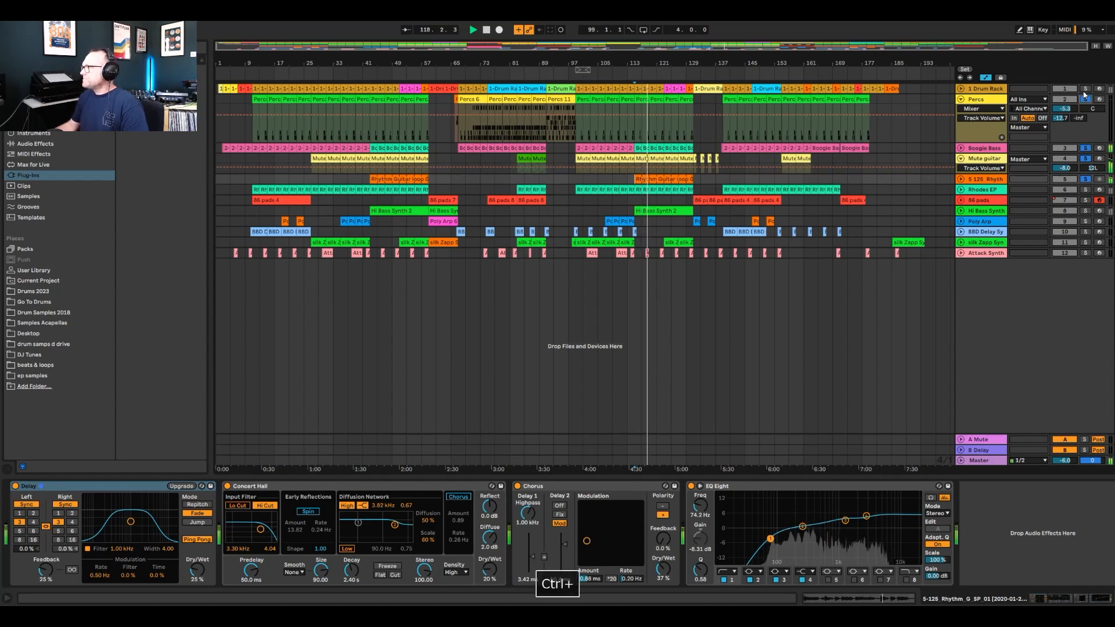
left_click(1086, 89, "ctrl")
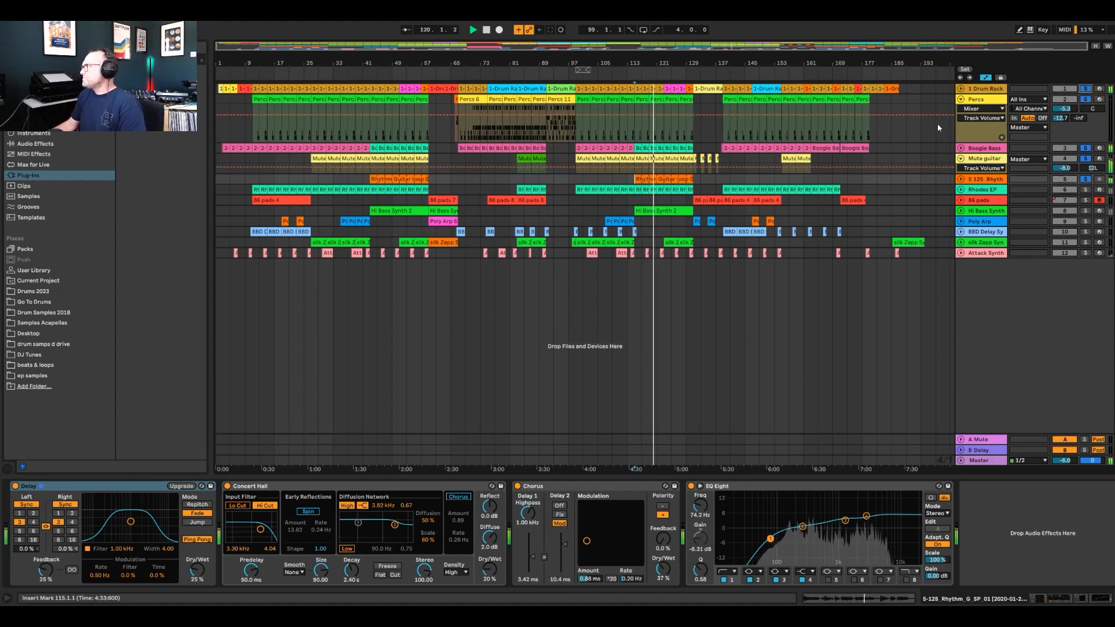
left_click(1086, 191, "ctrl")
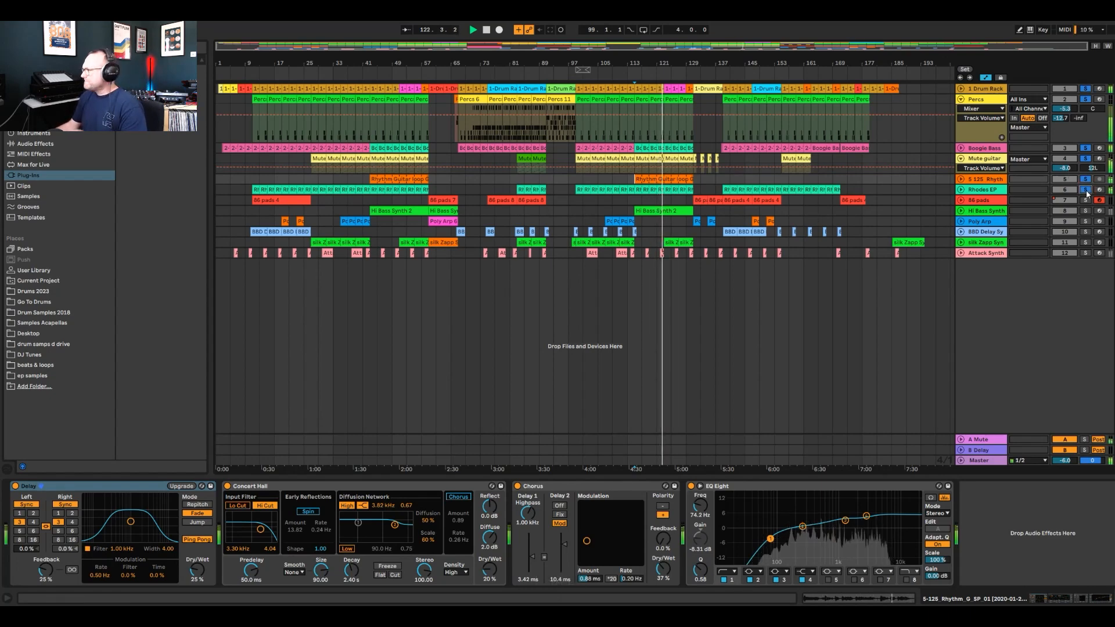
left_click(662, 279)
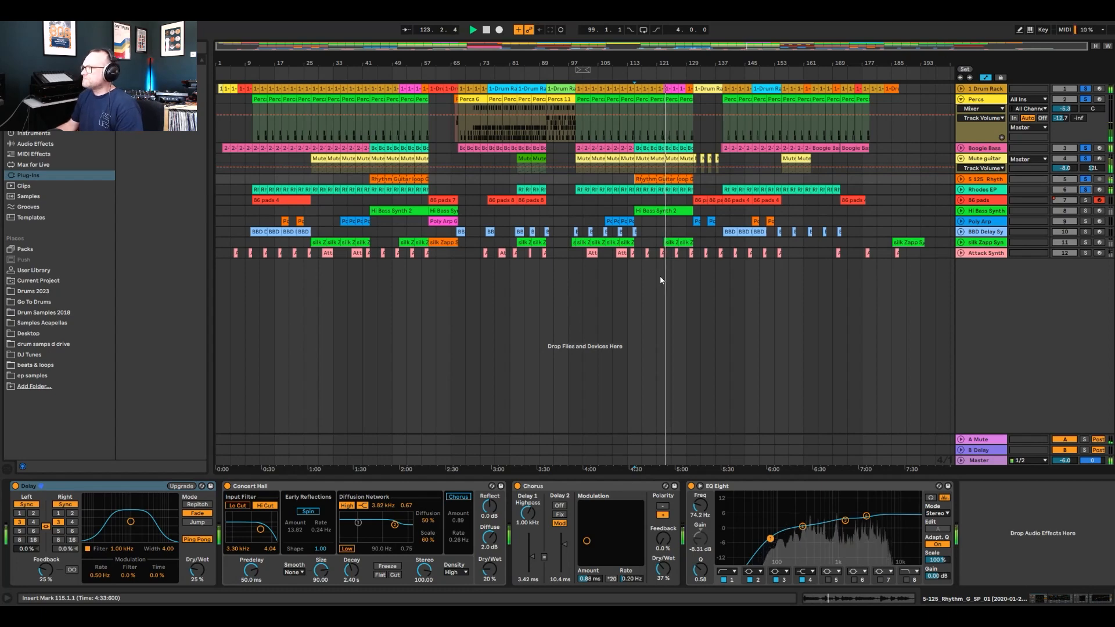
key("space")
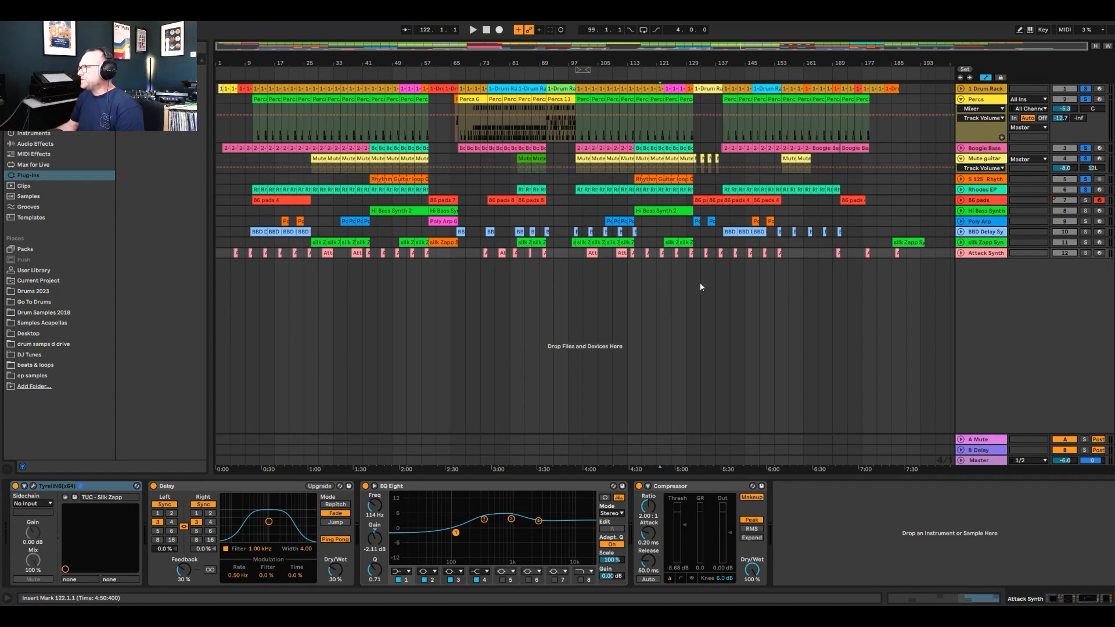
Solo only the Hi Bass Synth, play it from bar 115, and add the Attack Synth and silk Zapp Synth to the solo
left_click(636, 209)
key("space")
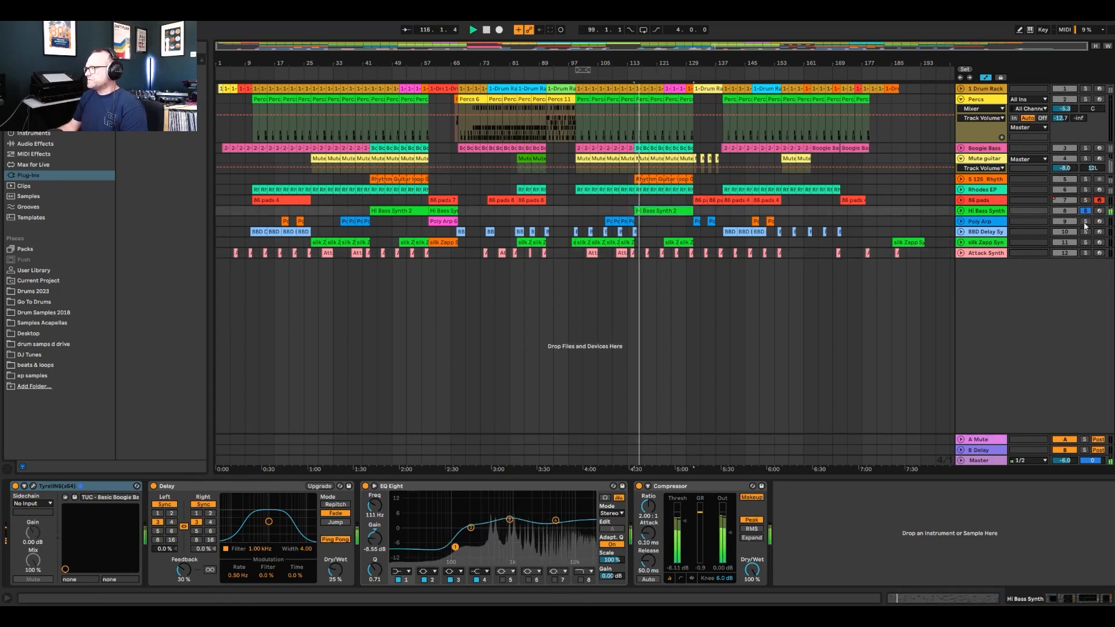
left_click(1085, 253, "ctrl")
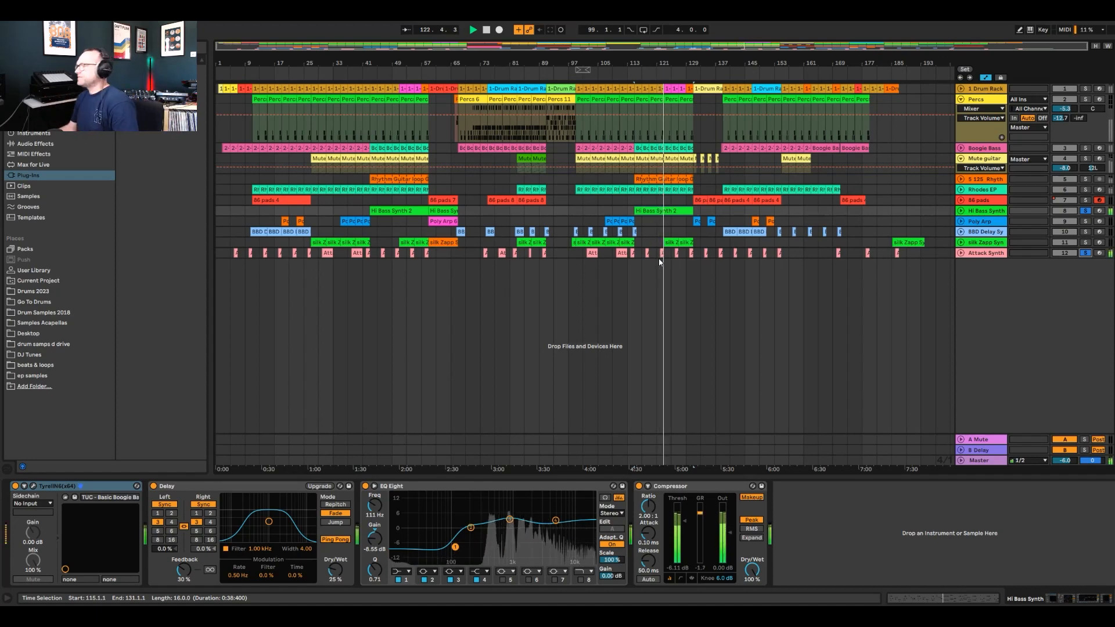
key("space")
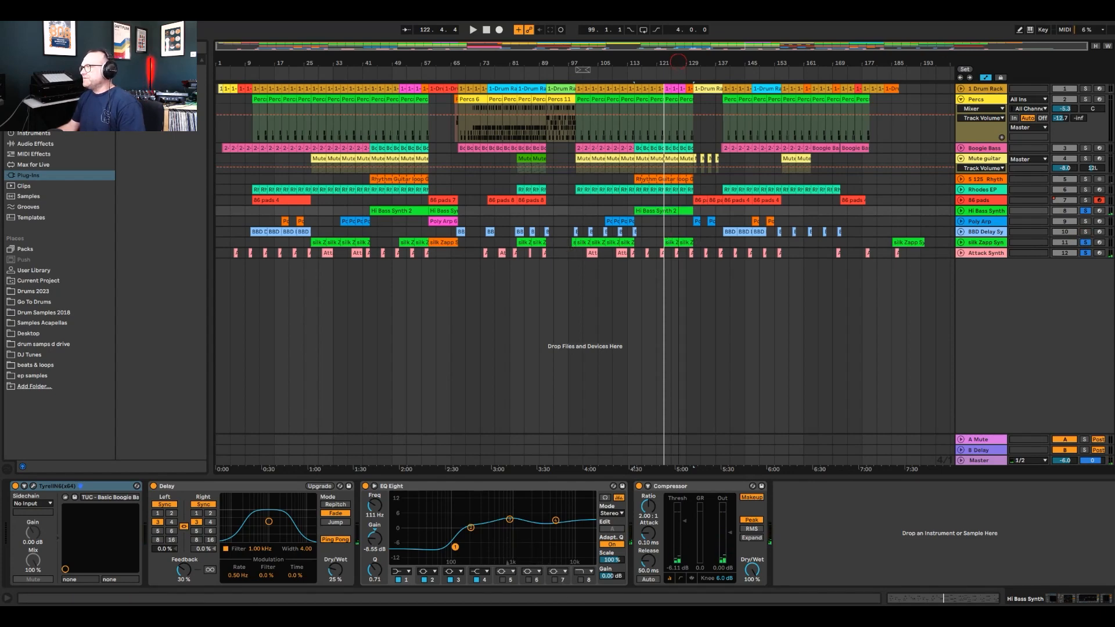
Play the soloed synths from the silk Zapp Synth clip at bar 123, adding the Rhodes EP and 86 pads tracks to the solo
left_click_drag(679, 62, 678, 105)
key("space")
left_click(644, 244)
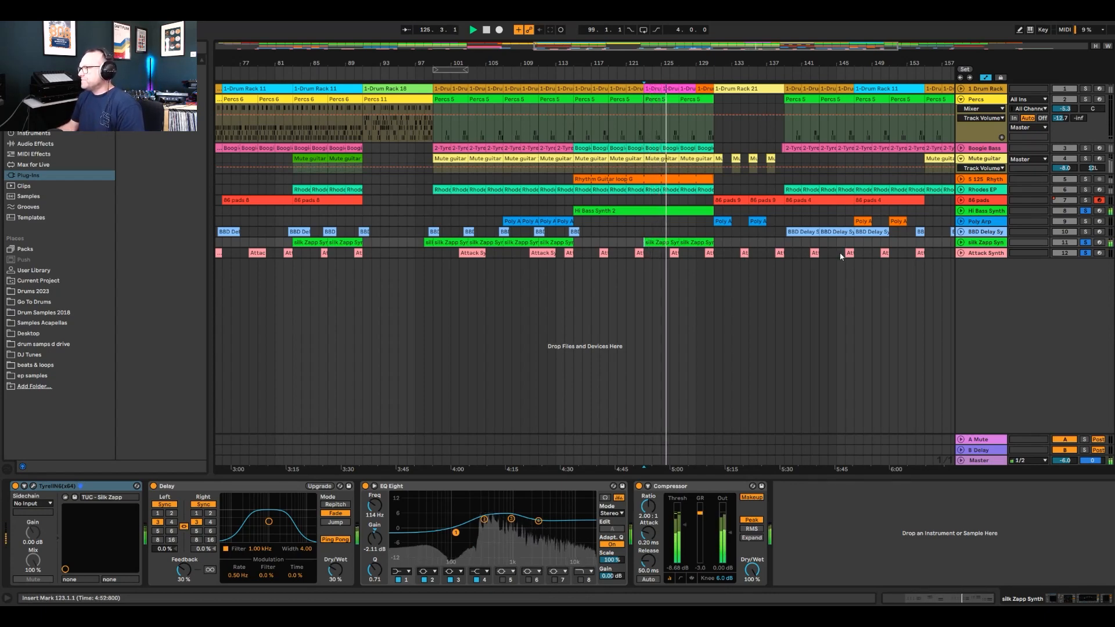
left_click(1086, 189, "ctrl")
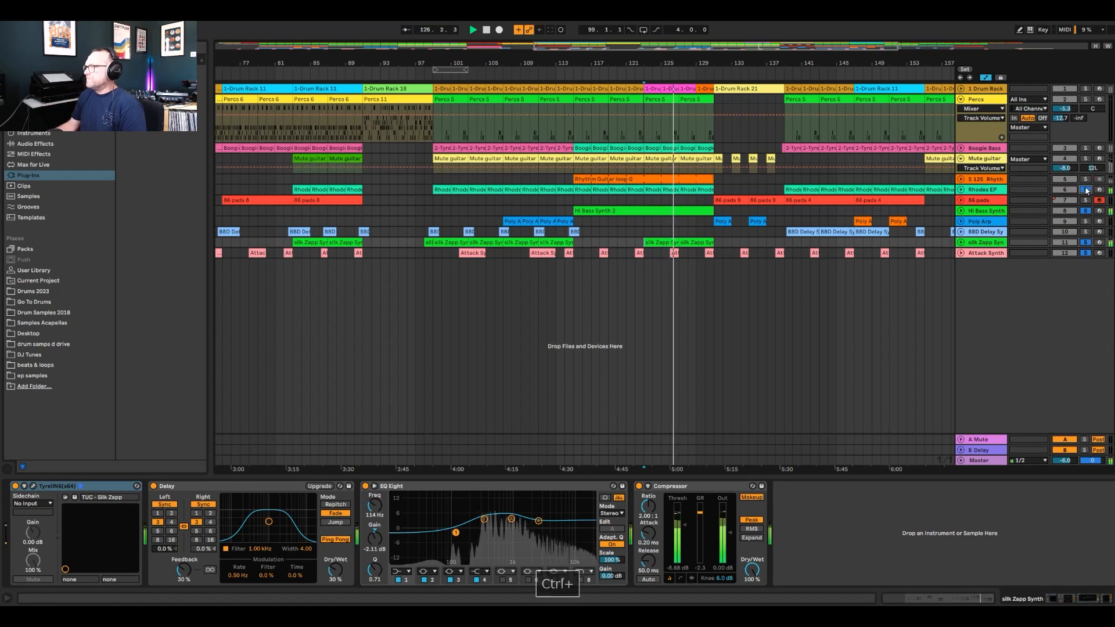
left_click(1086, 200, "ctrl")
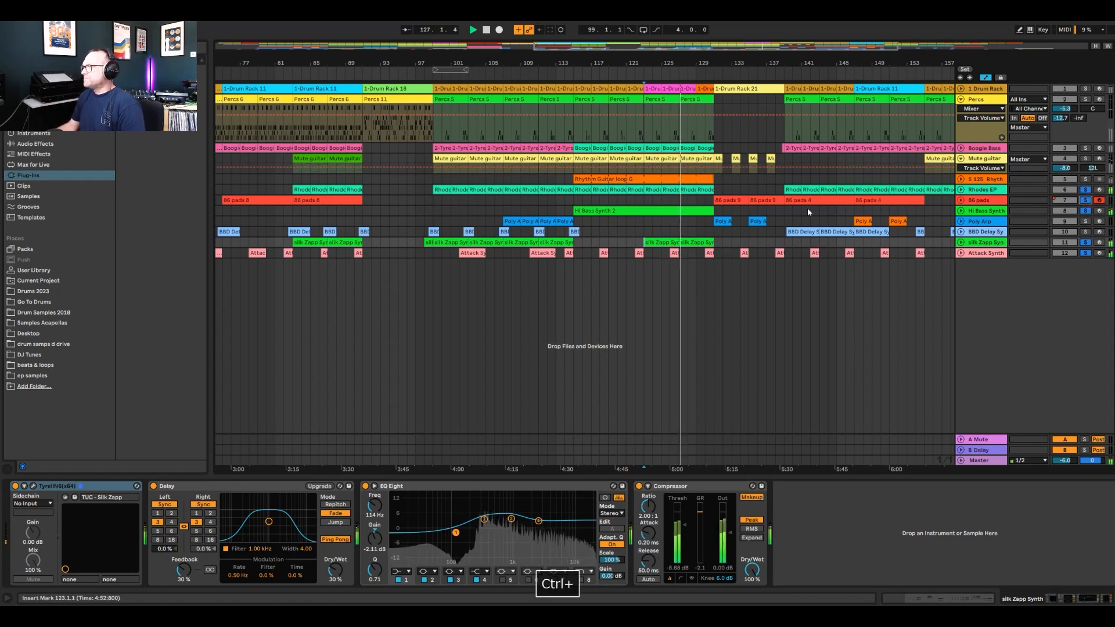
key("space")
Play the soloed tracks from the 86 pads clip at bar 131 and stop after a short listen
left_click(713, 204)
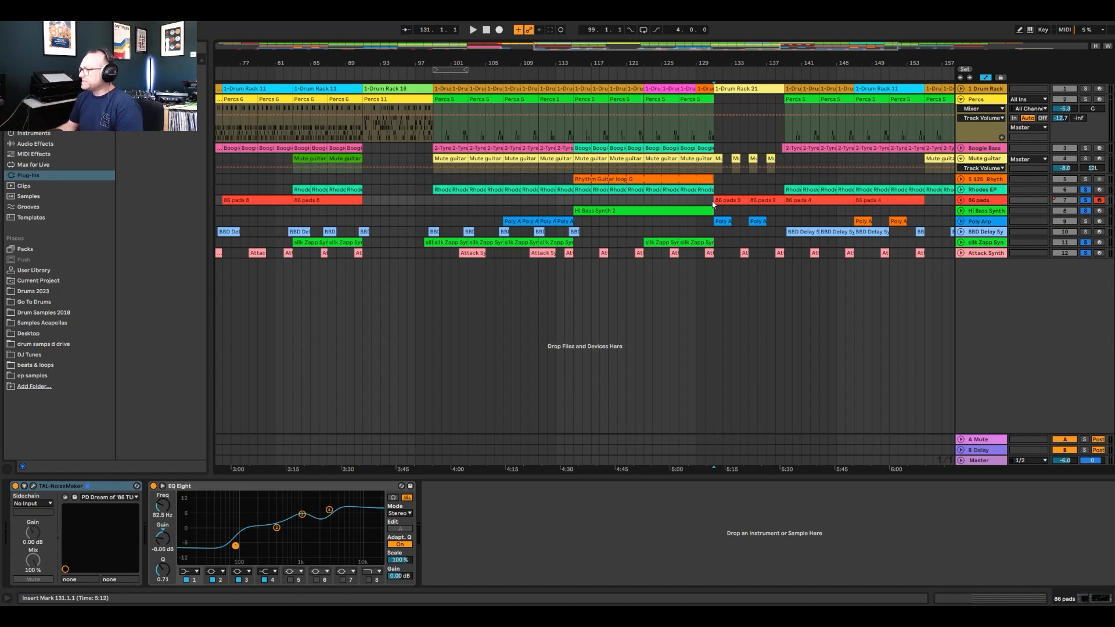
key("space")
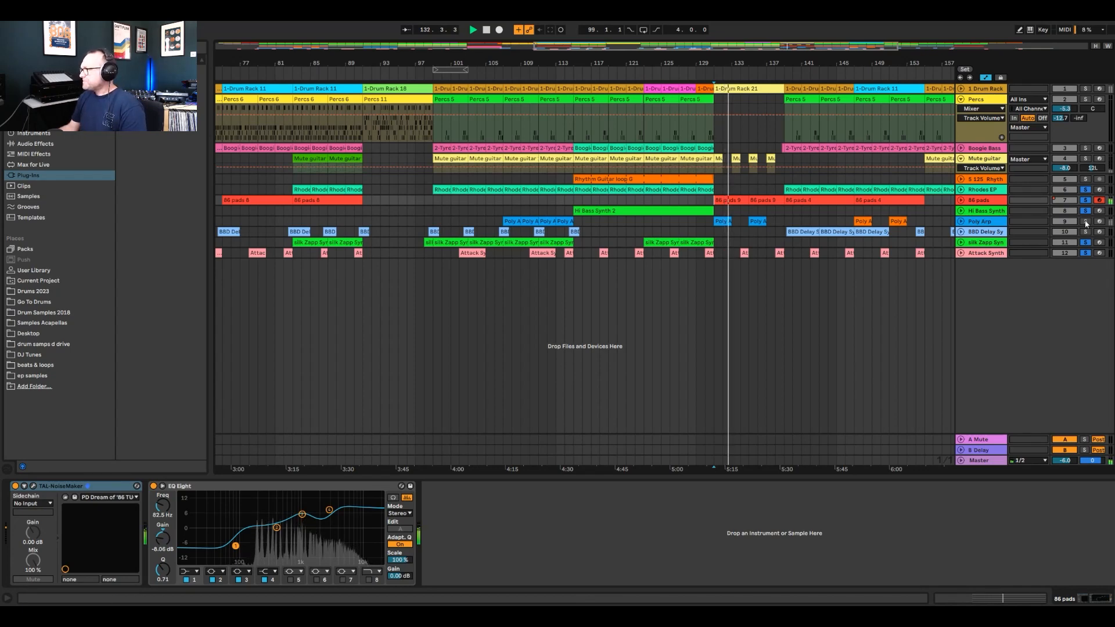
key("space")
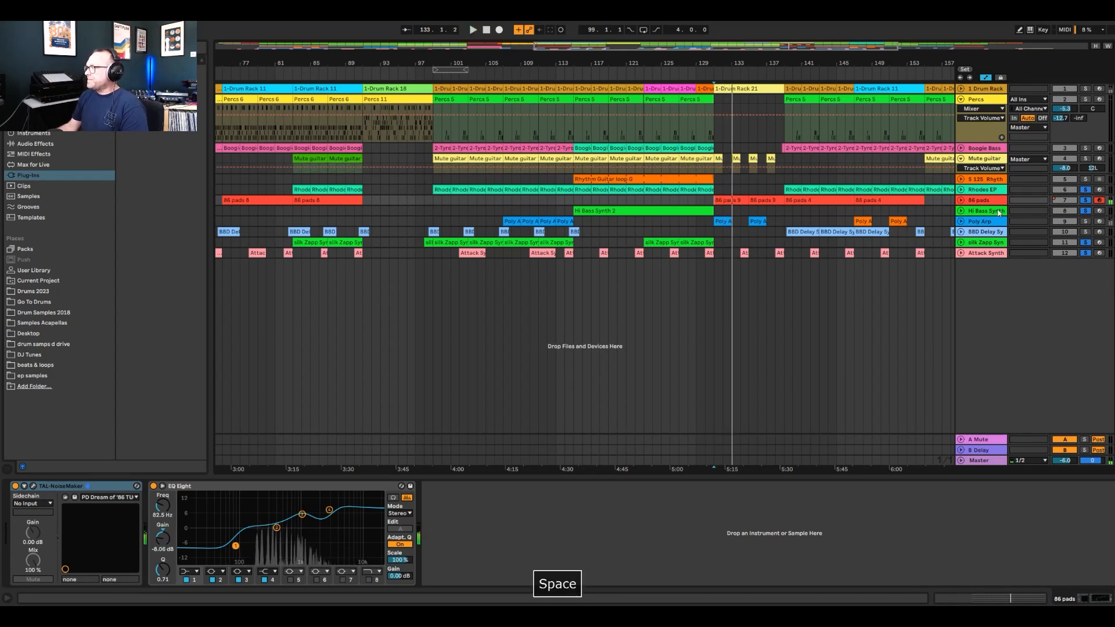
left_click(961, 201)
left_click(961, 201)
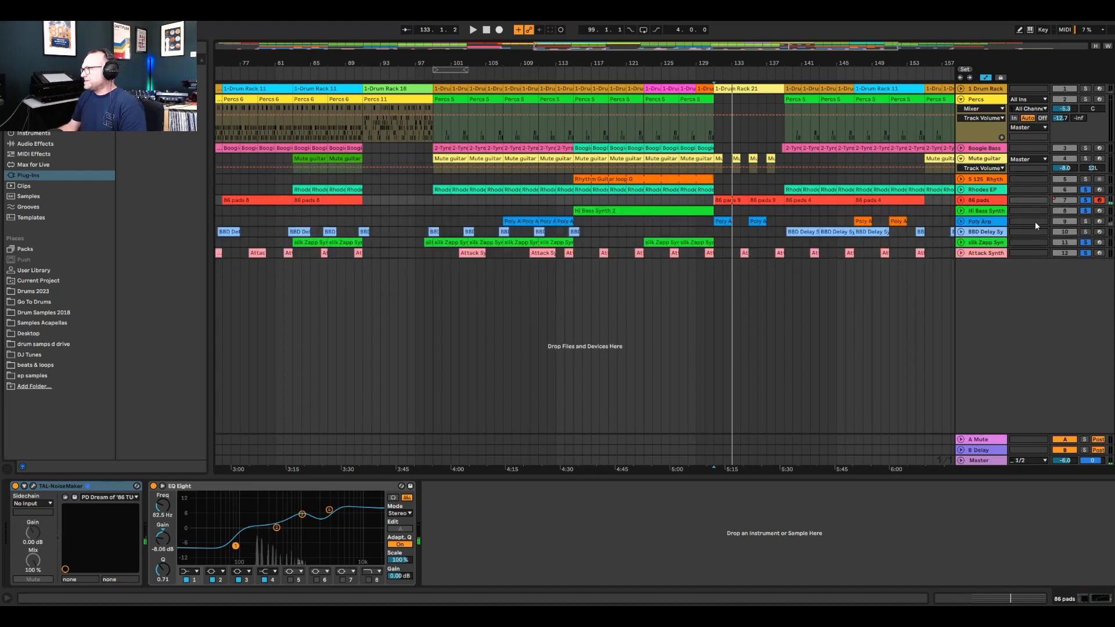
Add the Poly Arp track to the solo, play from bar 131, and bring in the Mute guitar and Drum Rack
left_click(1085, 222, "ctrl")
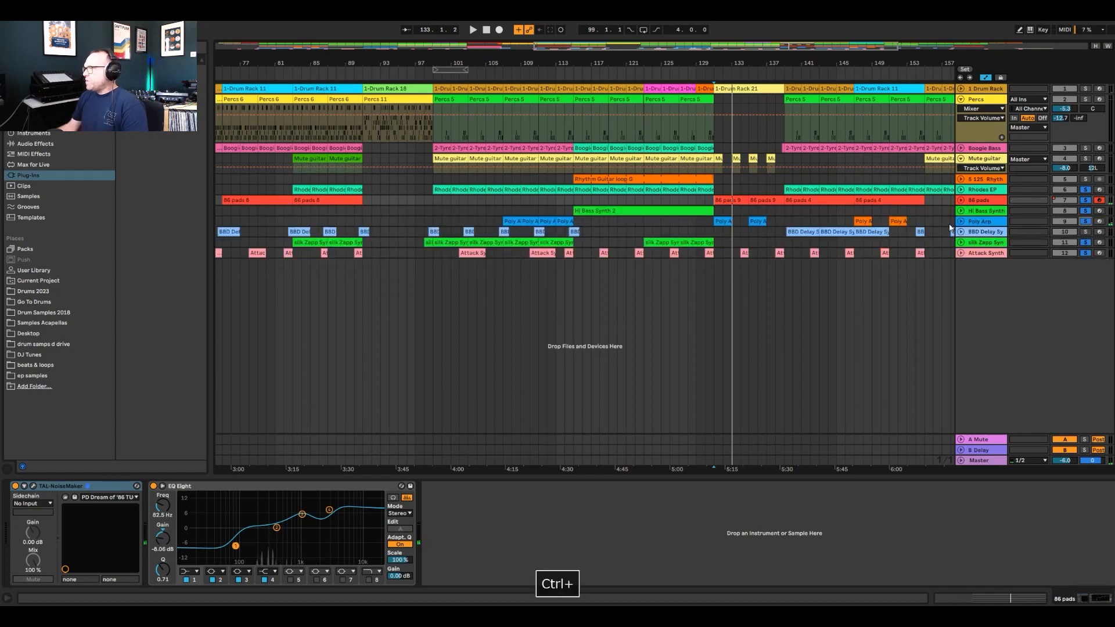
left_click(718, 222)
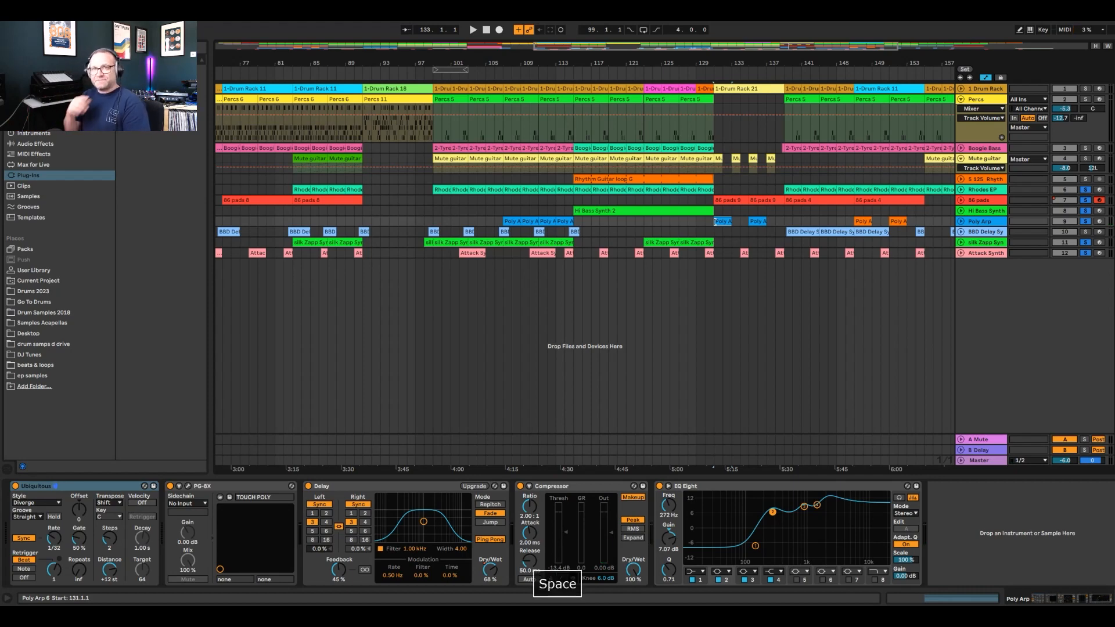
key("space")
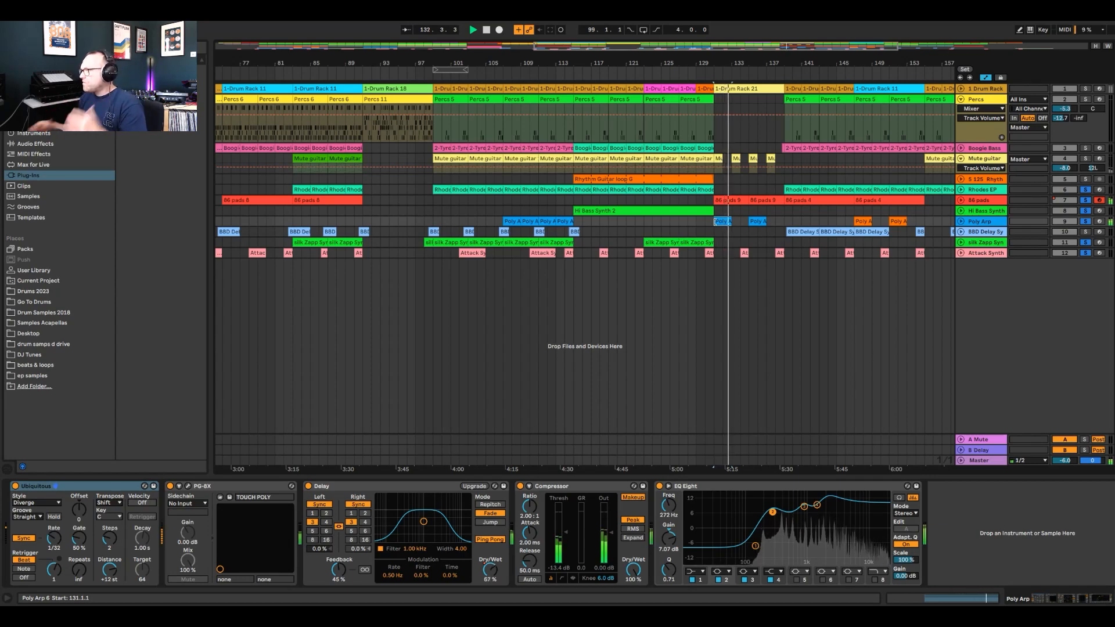
left_click(1086, 158, "ctrl")
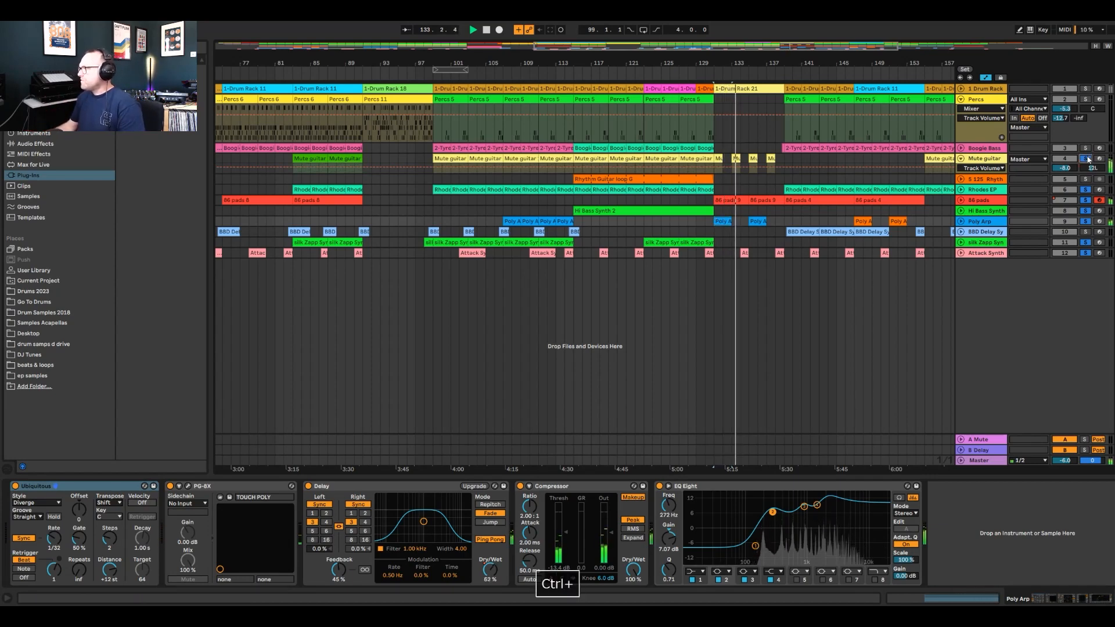
left_click(1086, 89, "ctrl")
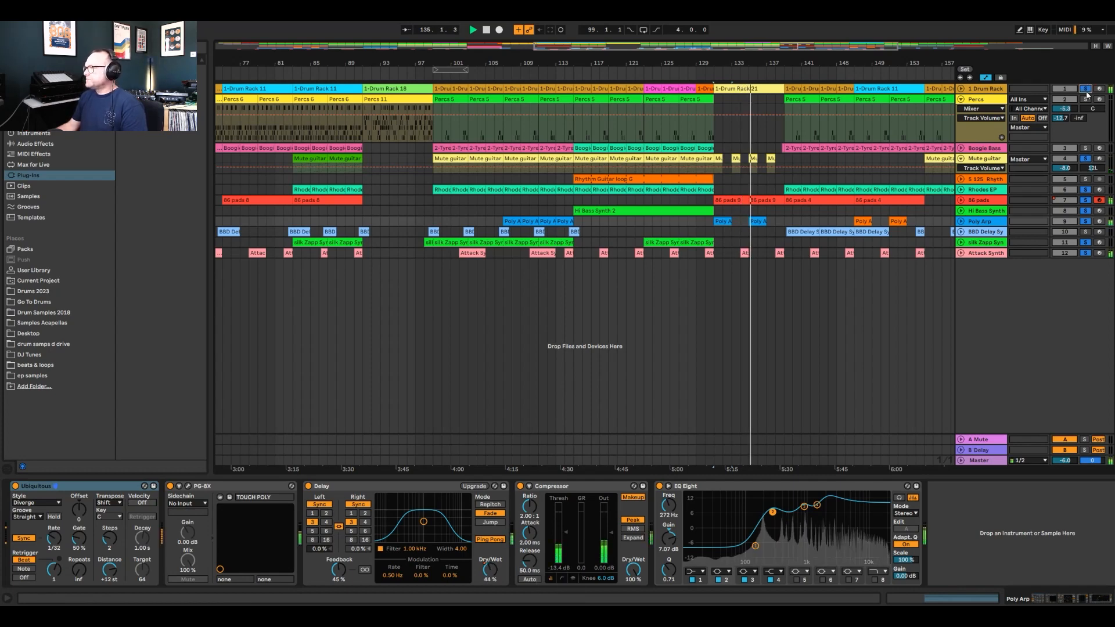
Add the Percs and Boogie Bass tracks to the solo while the breakdown plays into bar 139, then stop playback
left_click_drag(765, 63, 593, 63)
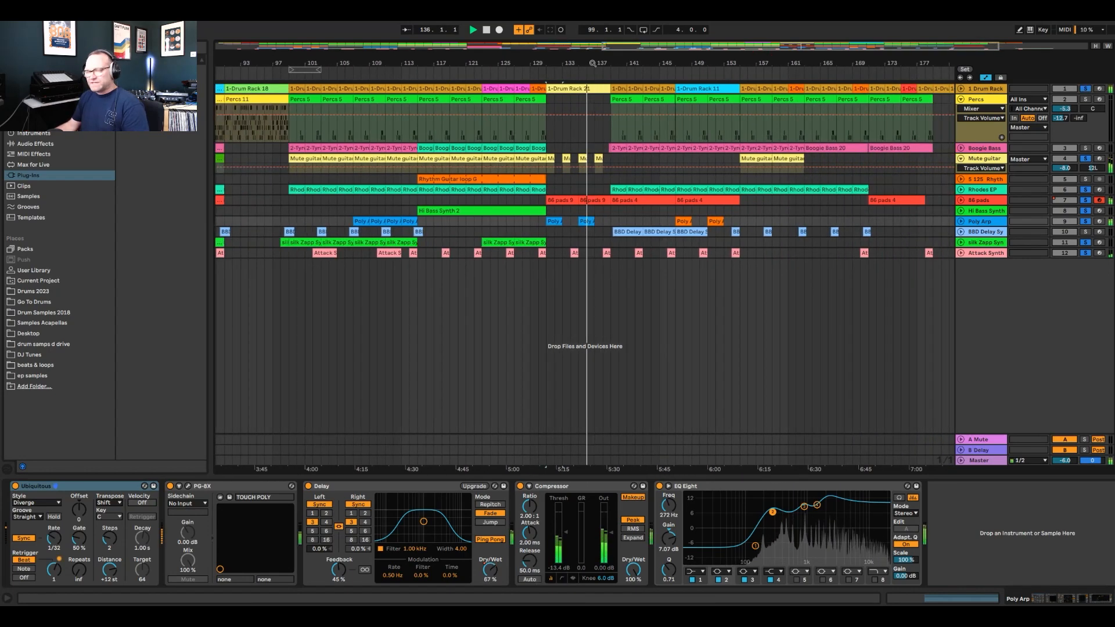
left_click(539, 62)
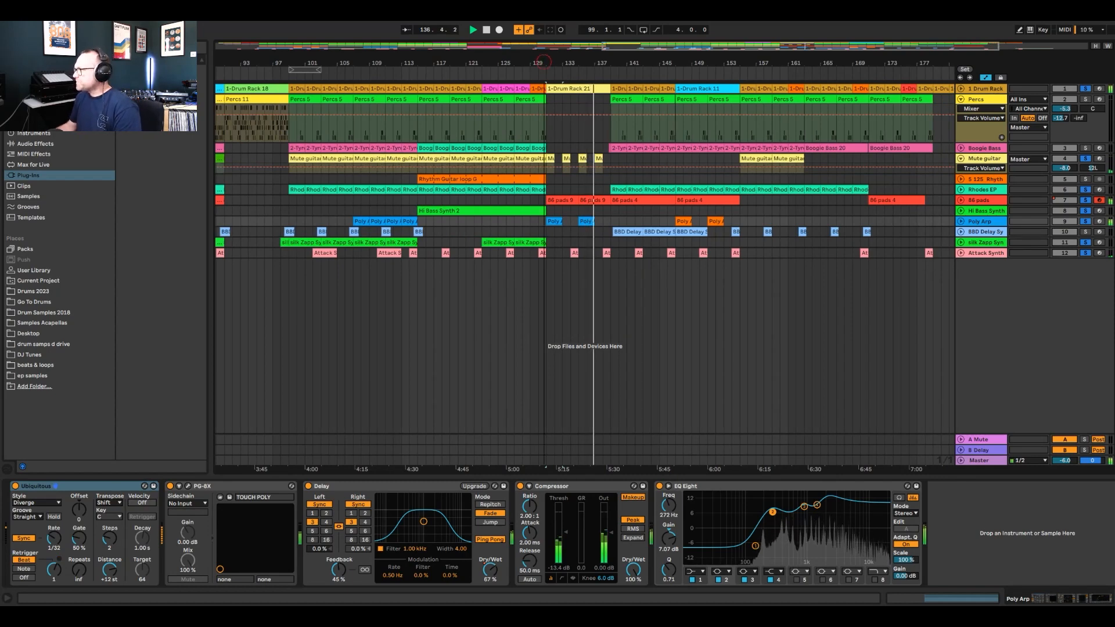
left_click_drag(544, 62, 616, 53)
left_click(1085, 99, "ctrl")
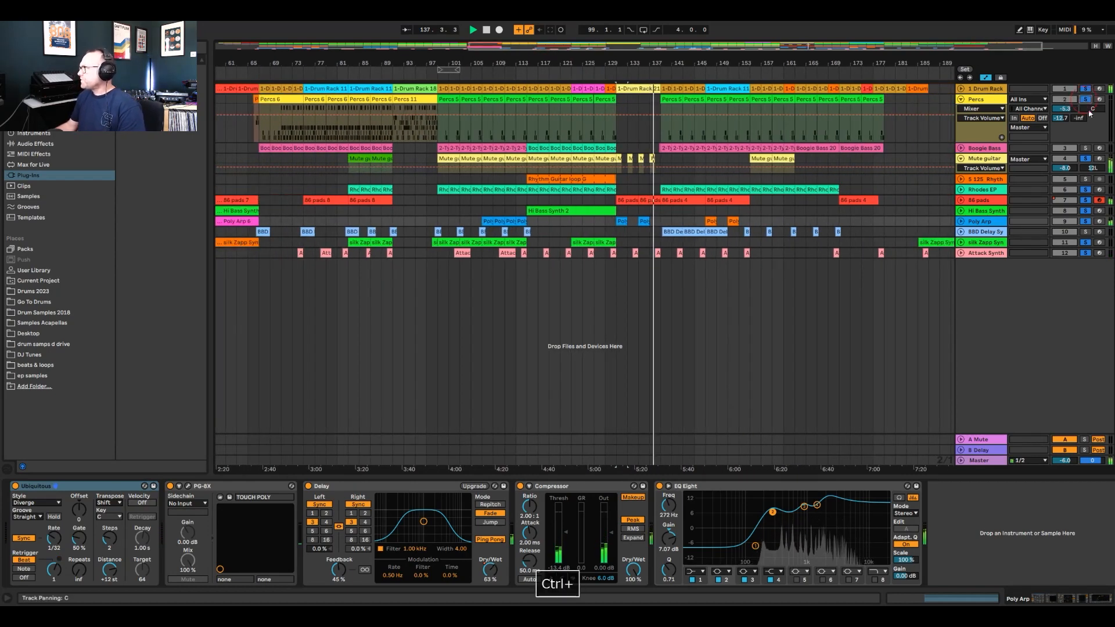
left_click(1087, 149, "ctrl")
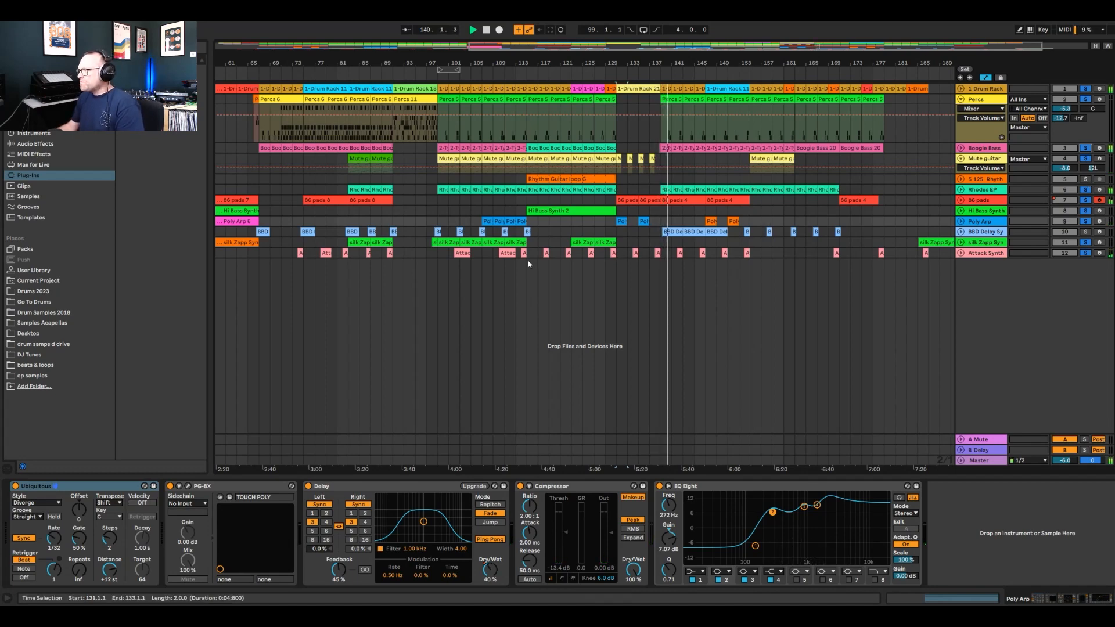
key("space")
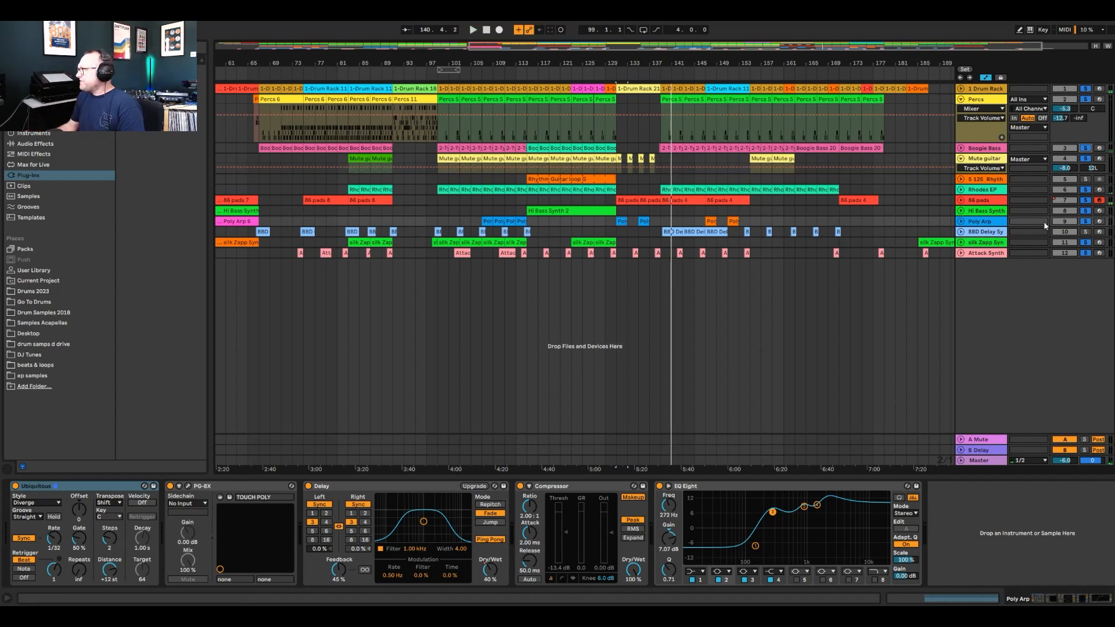
Solo only the BBD Delay Synth, unfold its track lane, and play its notes from bar 142
left_click(988, 233)
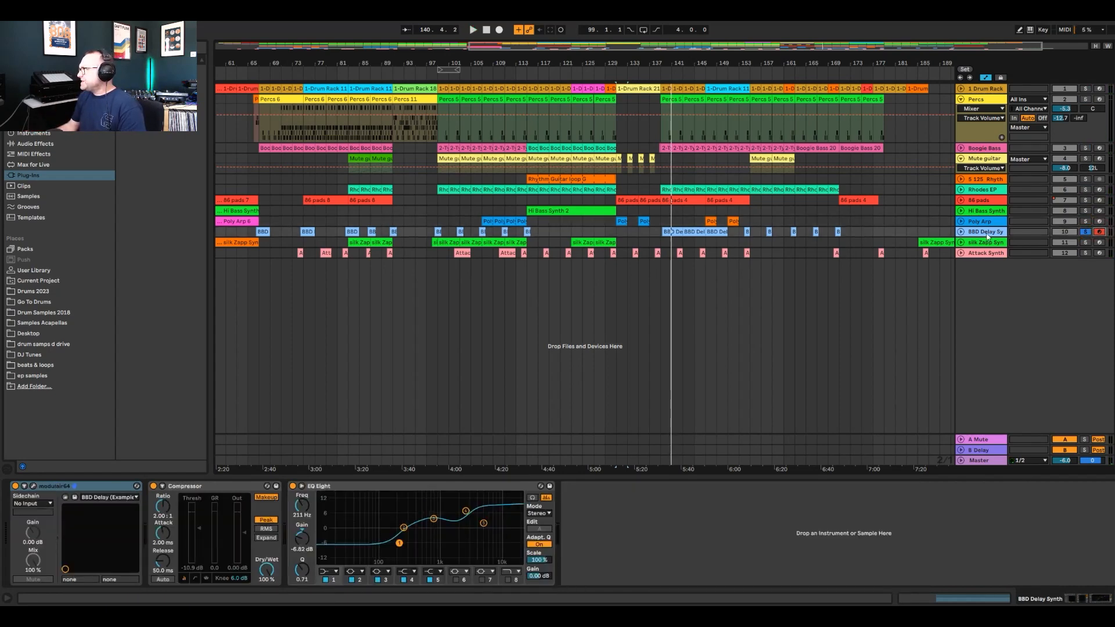
left_click(962, 232)
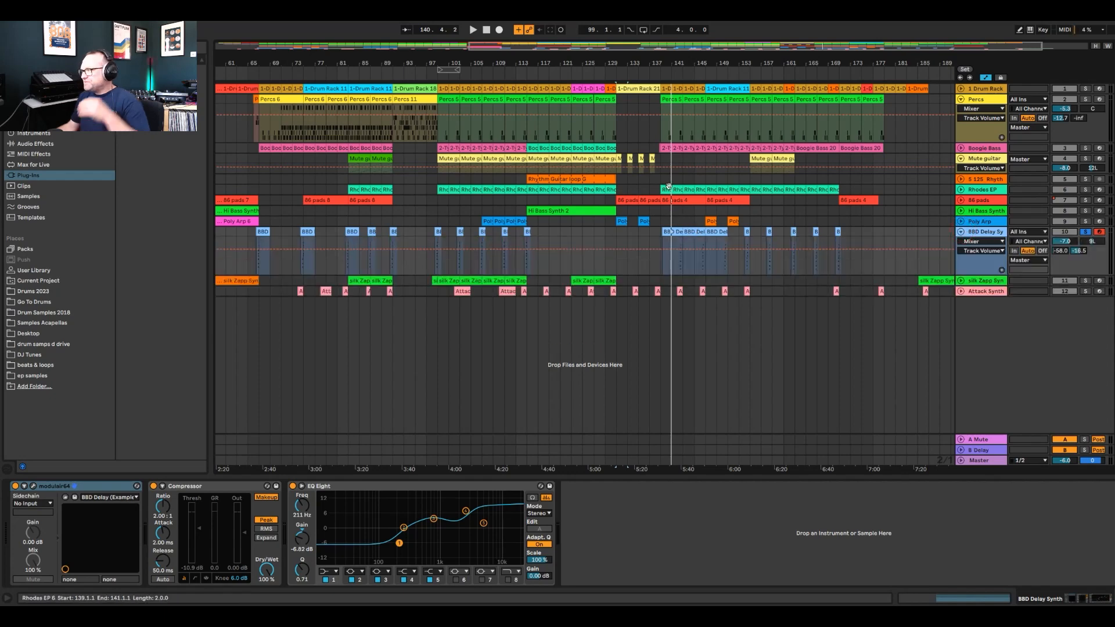
left_click_drag(692, 62, 687, 66)
left_click(578, 265)
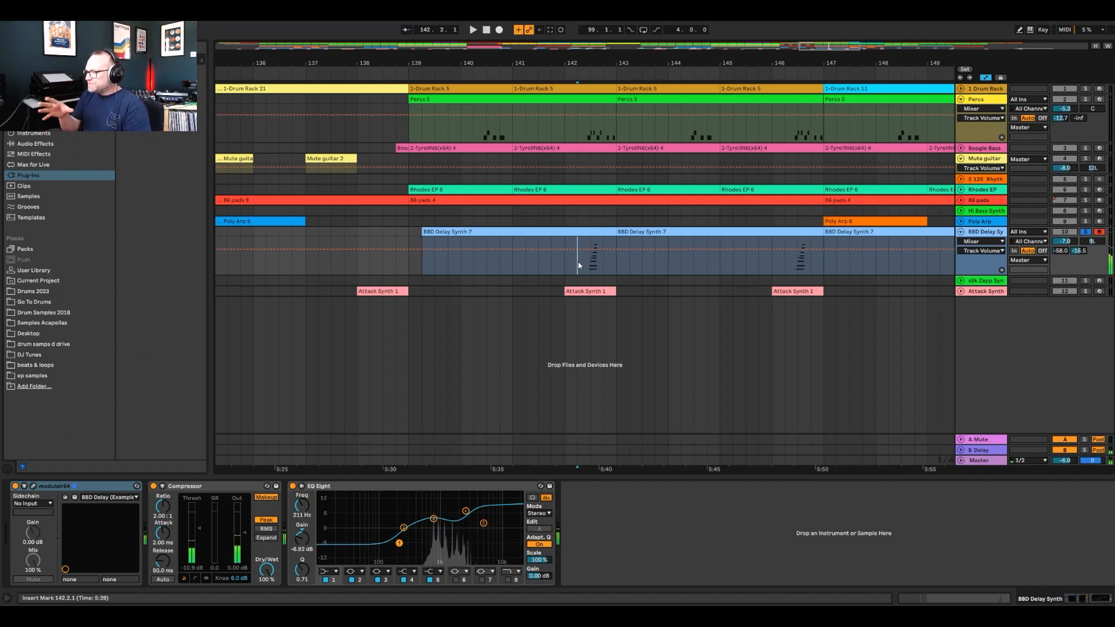
key("space")
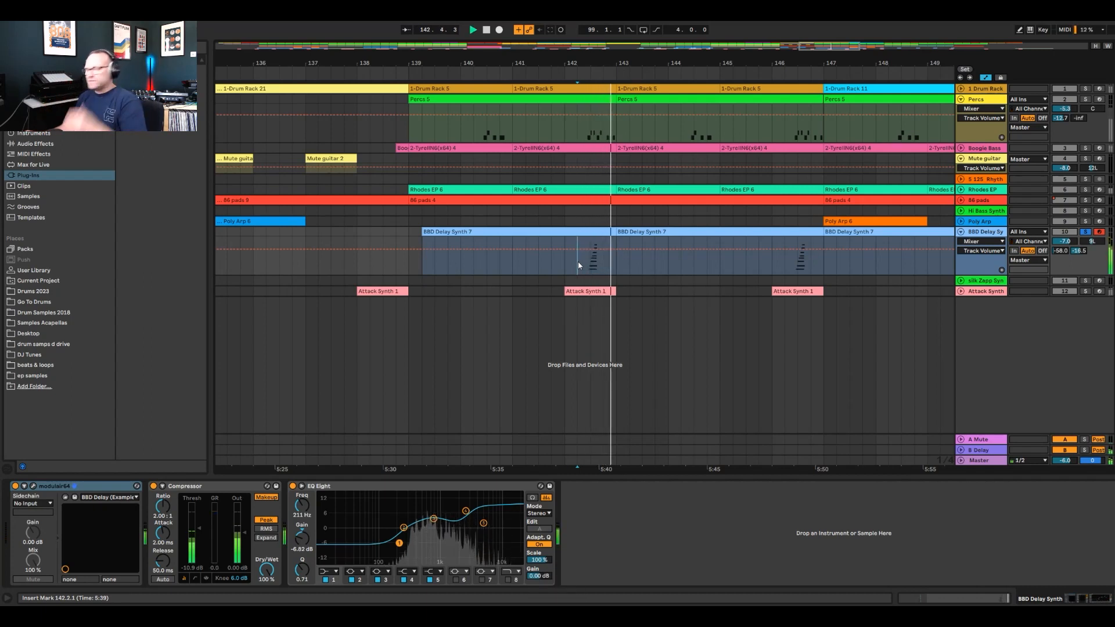
key("space")
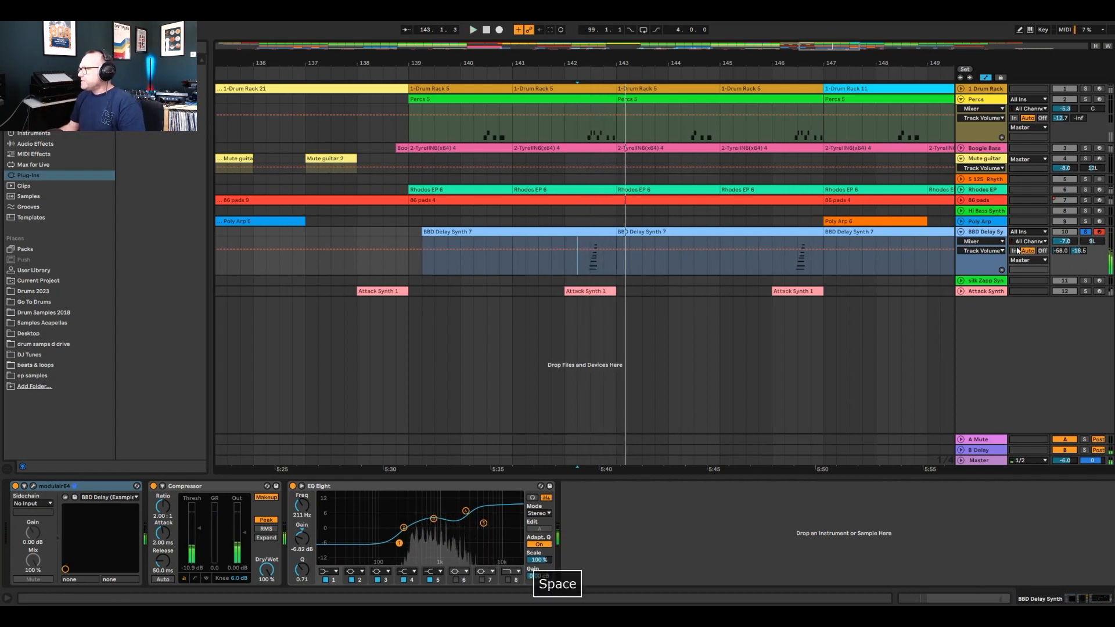
Add the Rhodes EP track to the soloed BBD Delay Synth, play them together, and clear all solos after stopping
left_click(1085, 190, "ctrl")
key("space")
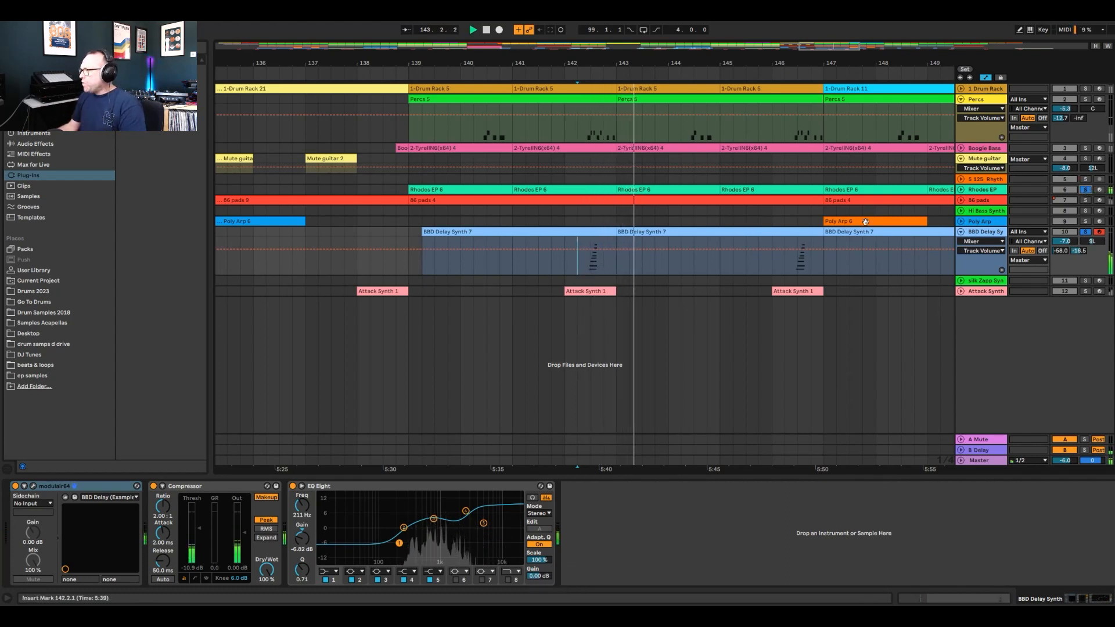
key("space")
left_click(1086, 190)
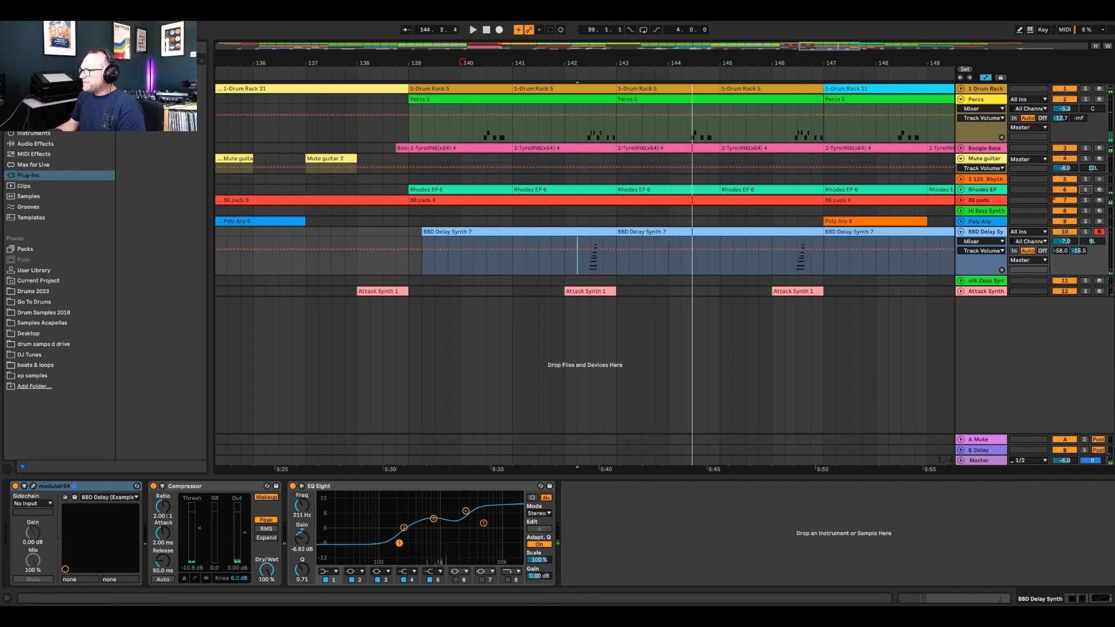
Play the full mix from the start of the rhythm guitar loop at bar 115, fold all track lanes, and stop playback
left_click_drag(462, 64, 604, 63)
left_click(464, 177)
key("space")
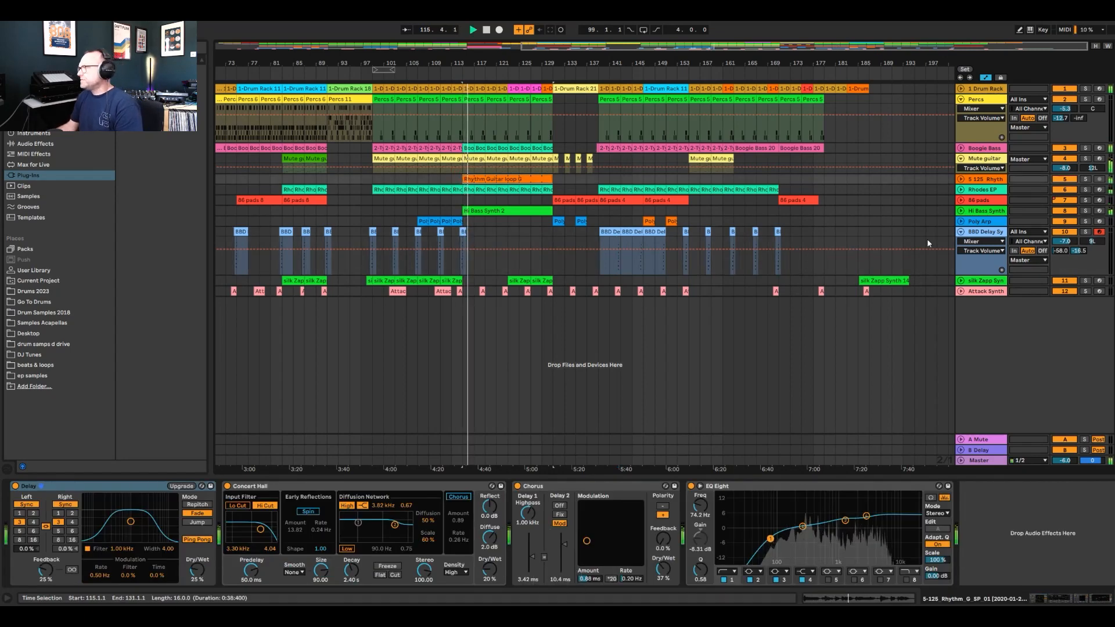
left_click(961, 232, "alt")
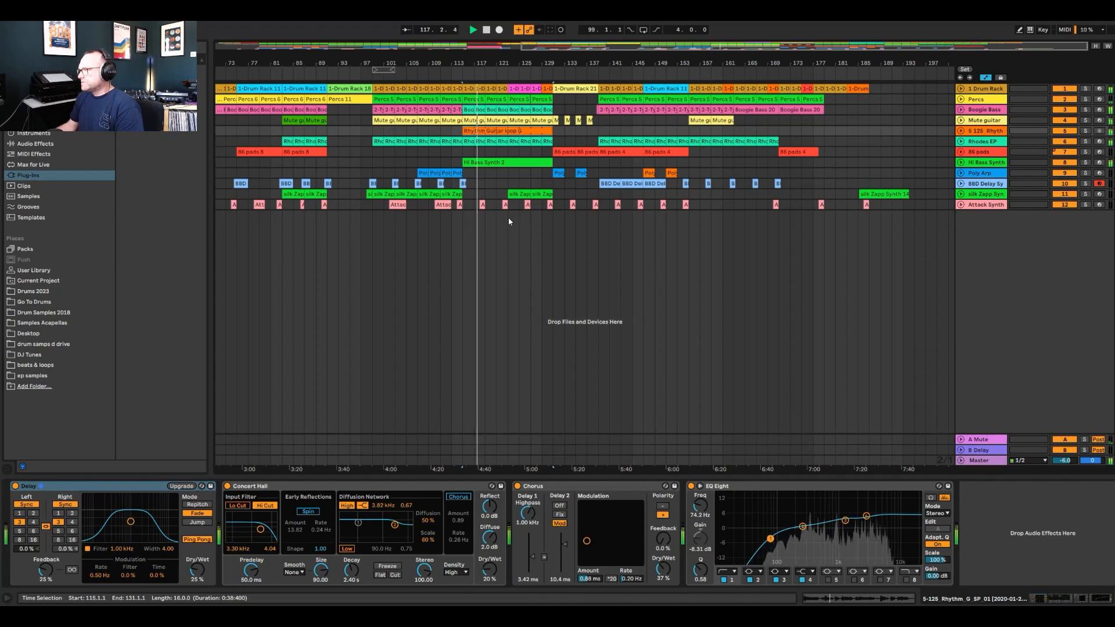
left_click_drag(532, 66, 494, 145)
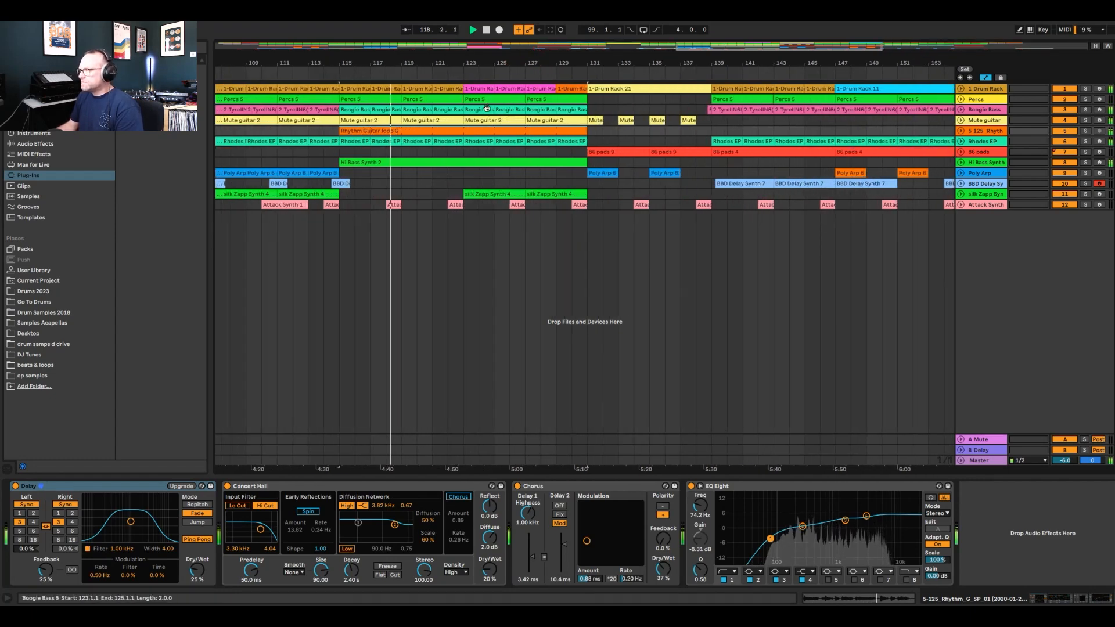
key("space")
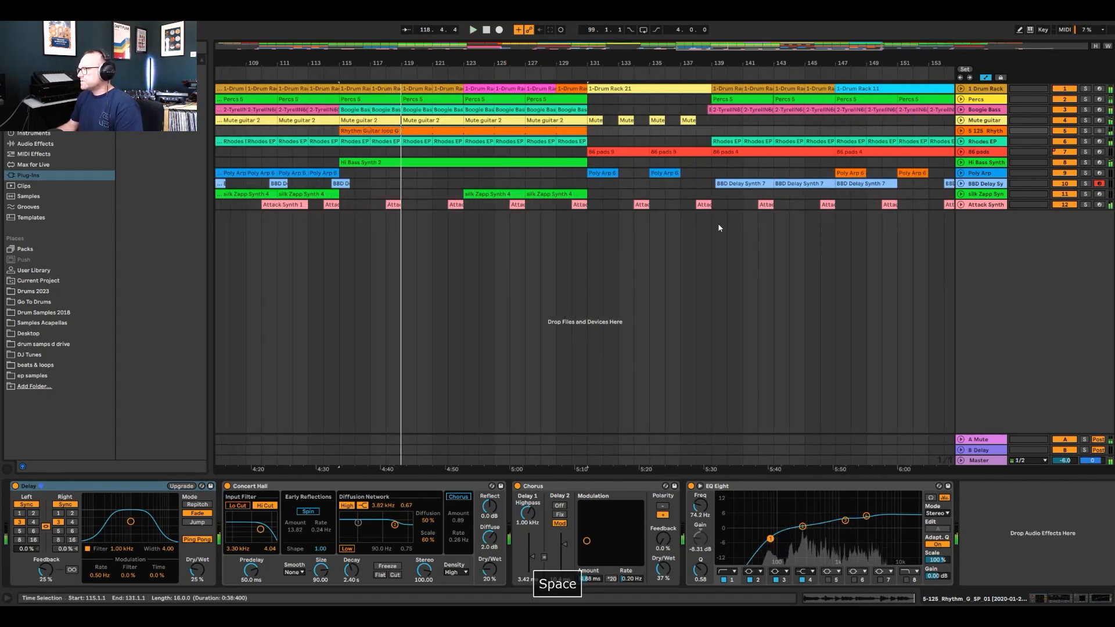
Play the full mix from bar 139, briefly unfold and refold the BBD Delay Synth lane, and stop playback
left_click(713, 218)
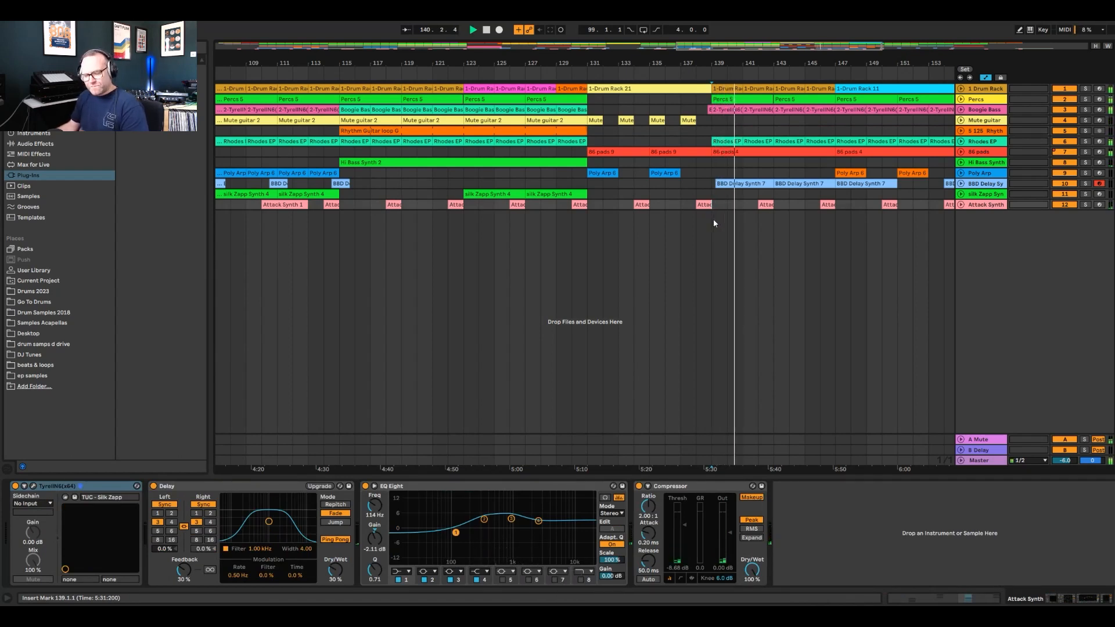
left_click(982, 173)
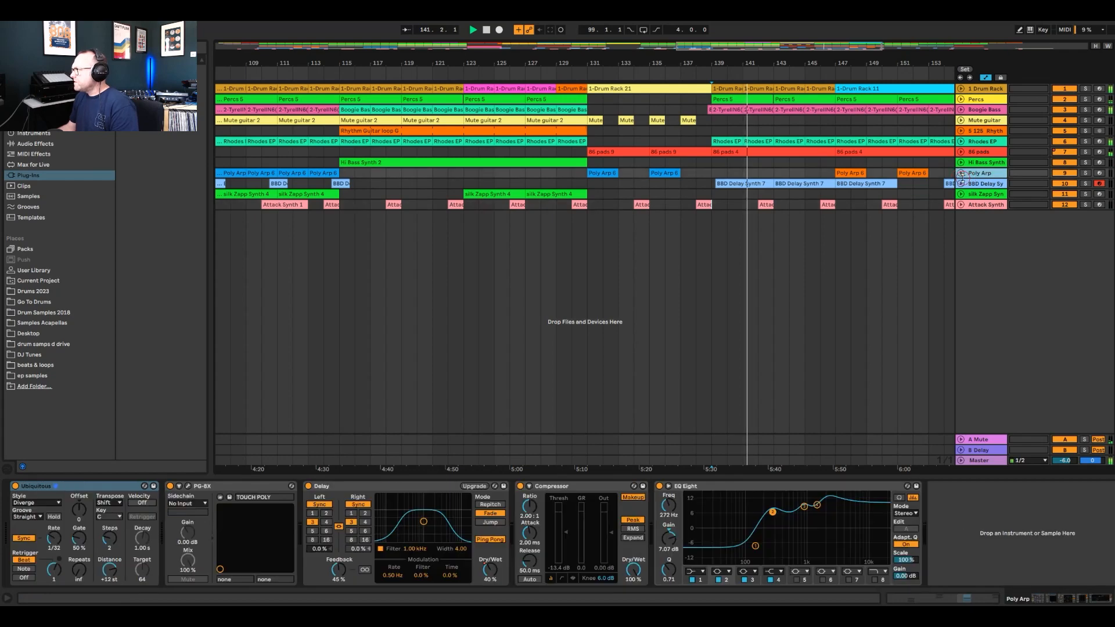
left_click(961, 183)
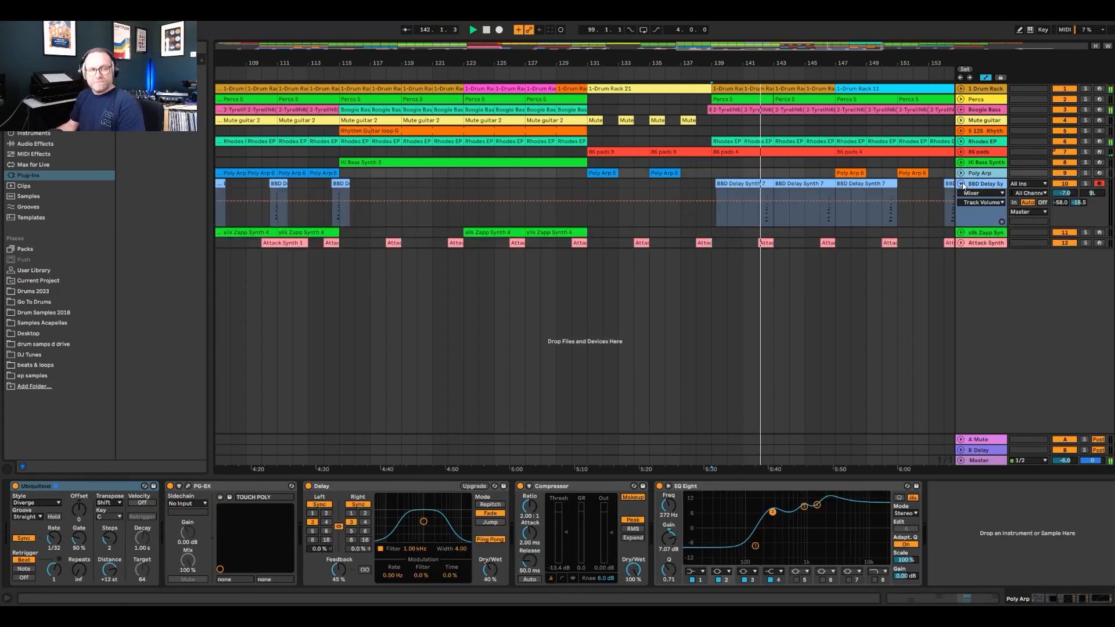
left_click(961, 183)
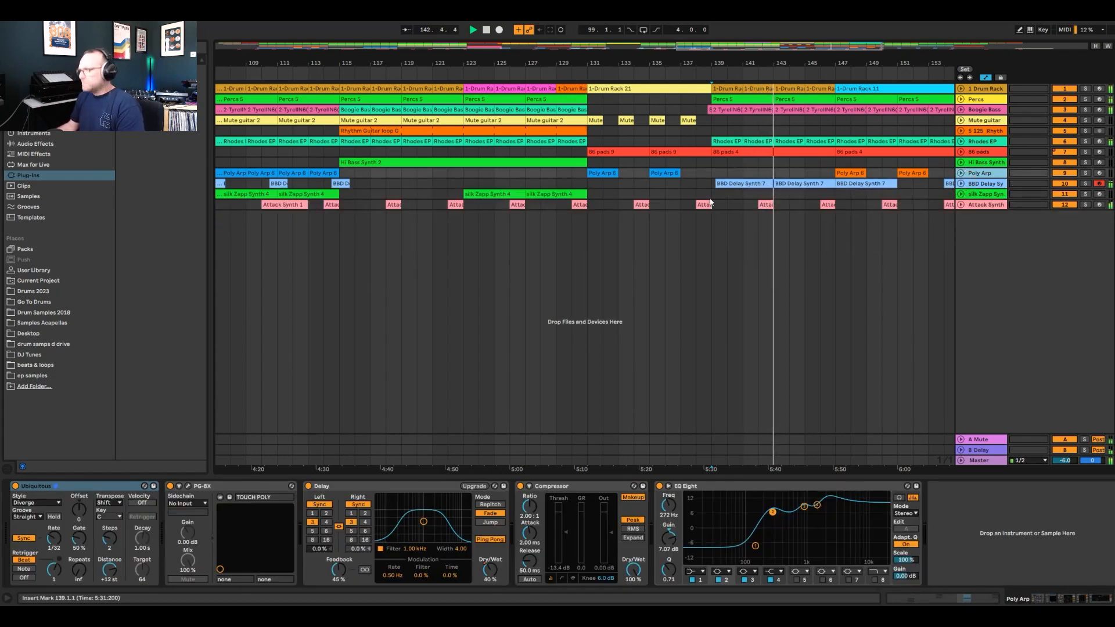
left_click_drag(499, 64, 514, 18)
key("space")
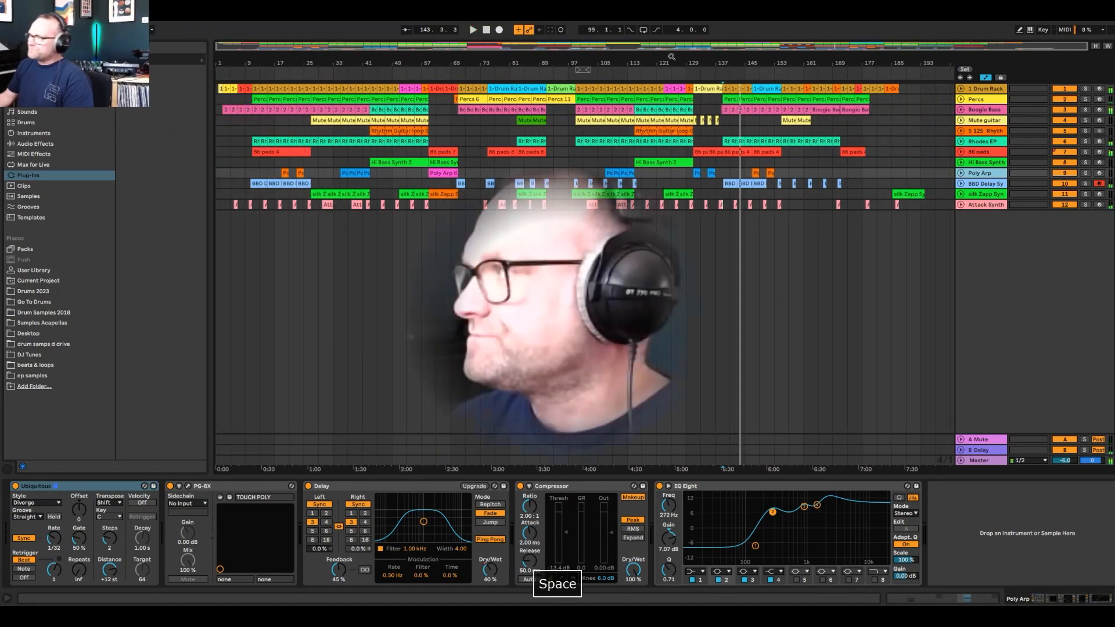